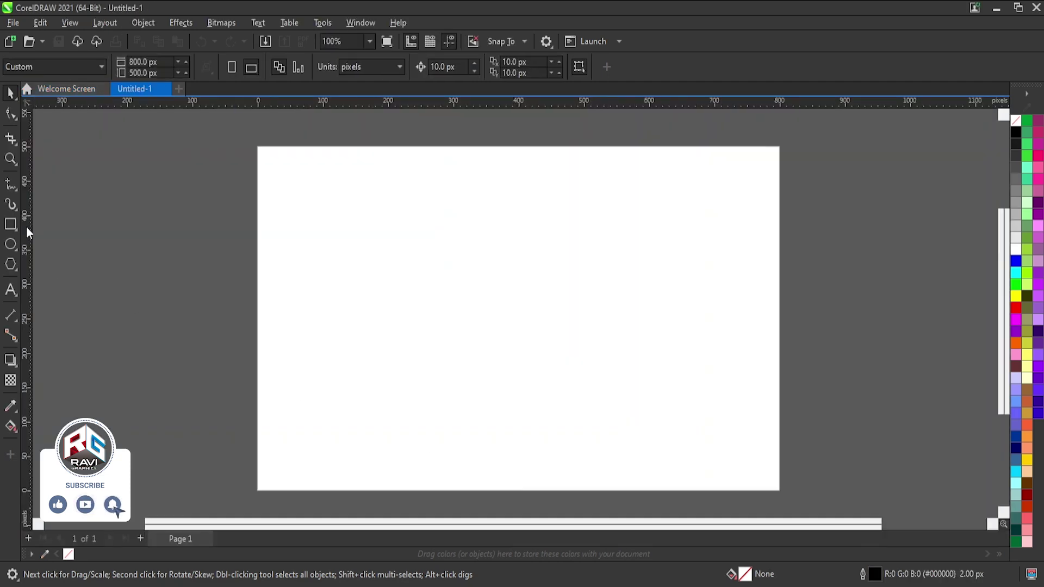
# Draw a square of about 90 px and move it to the lower-left area of the page.
pyautogui.click(11, 224)
pyautogui.moveTo(507, 327); pyautogui.dragTo(566, 387)
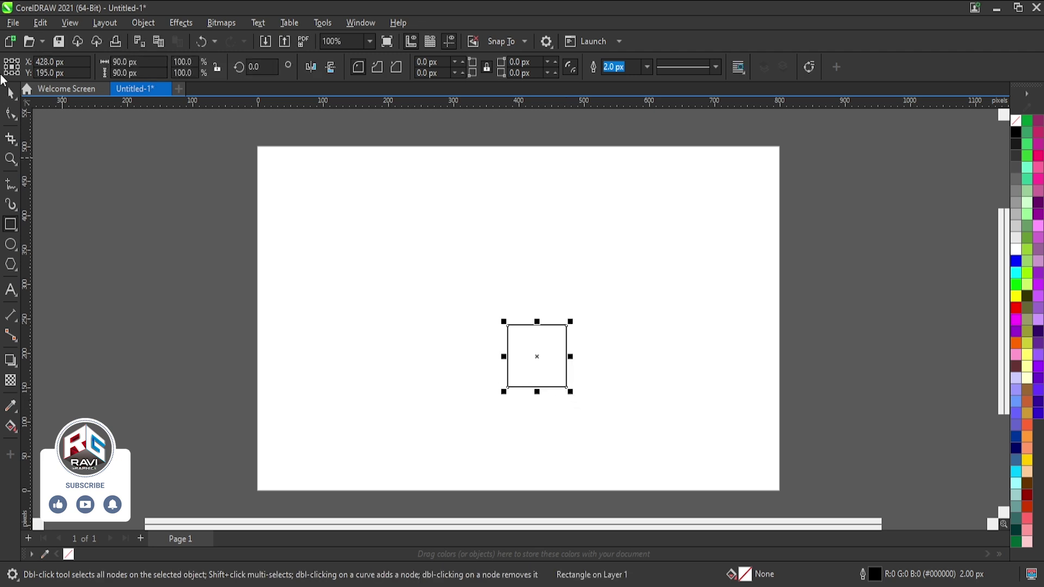
pyautogui.press('space')
pyautogui.moveTo(513, 349); pyautogui.dragTo(384, 388)
# Skew the square's top edge to the left to form a parallelogram about 126 px wide overall.
pyautogui.scroll(2, 384, 387)
pyautogui.click(407, 381)
pyautogui.moveTo(403, 334); pyautogui.dragTo(373, 341)
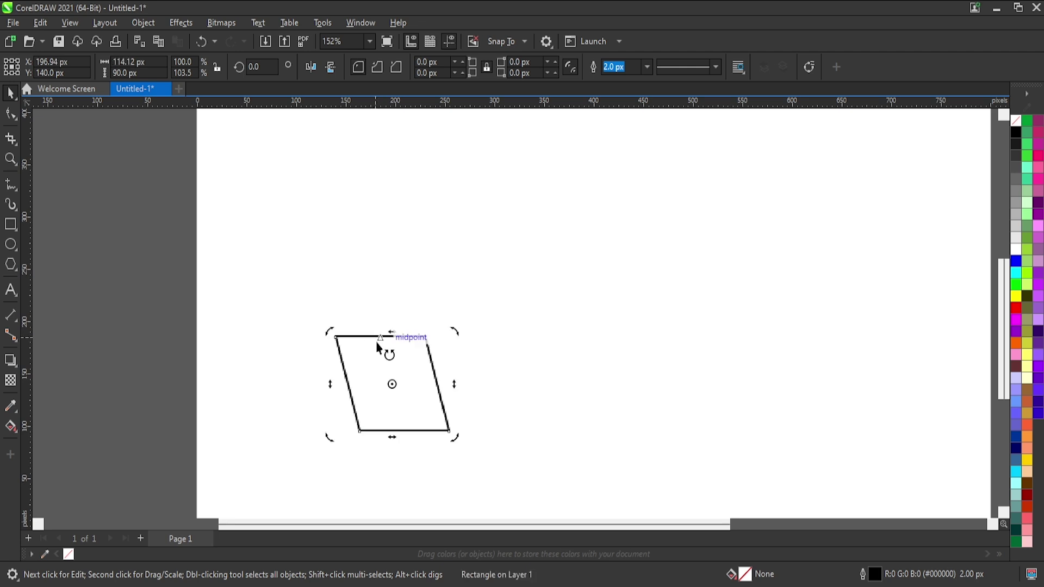
pyautogui.moveTo(392, 338); pyautogui.dragTo(381, 338)
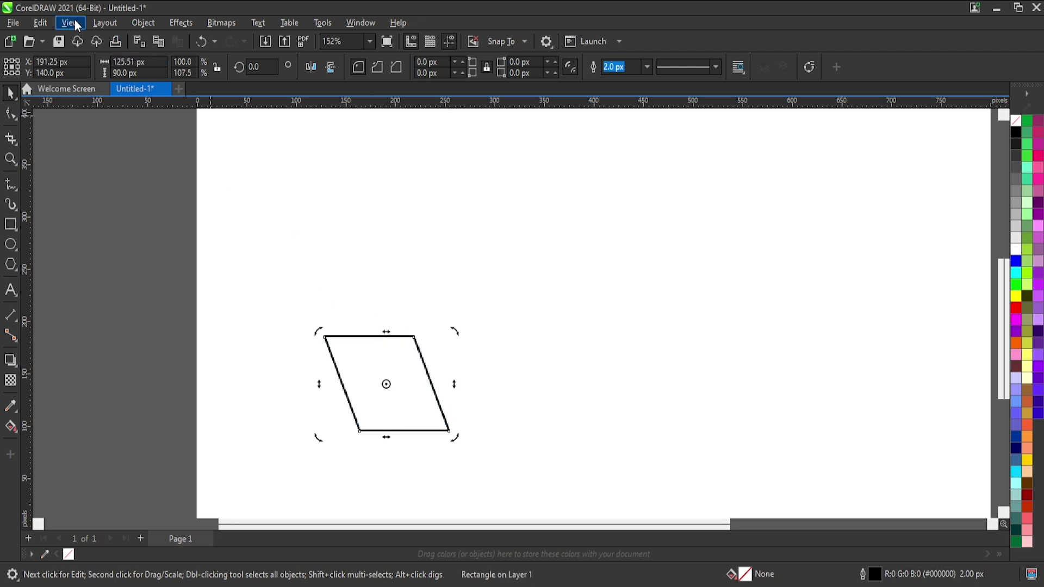
pyautogui.click(468, 326)
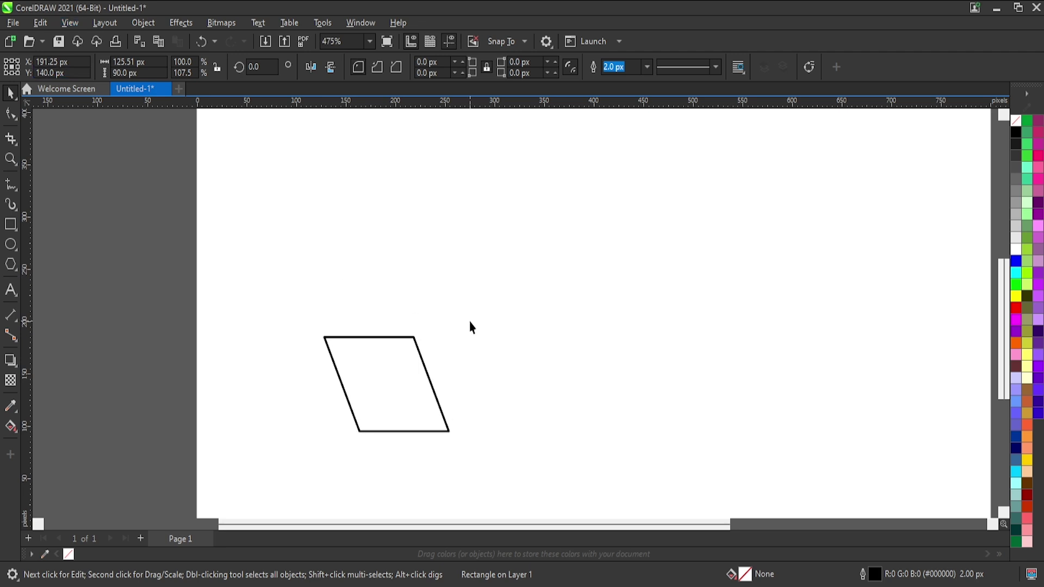
# Draw a straight freehand line about 90 px long along the parallelogram's bottom edge, from corner to corner.
pyautogui.scroll(2, 420, 432)
pyautogui.click(406, 410)
pyautogui.click(420, 477)
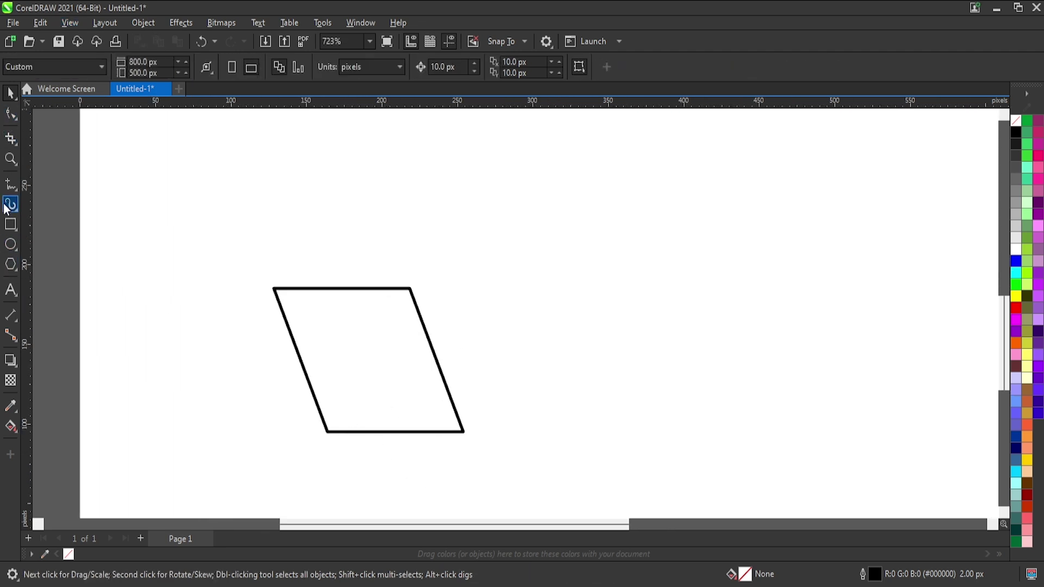
pyautogui.click(16, 191)
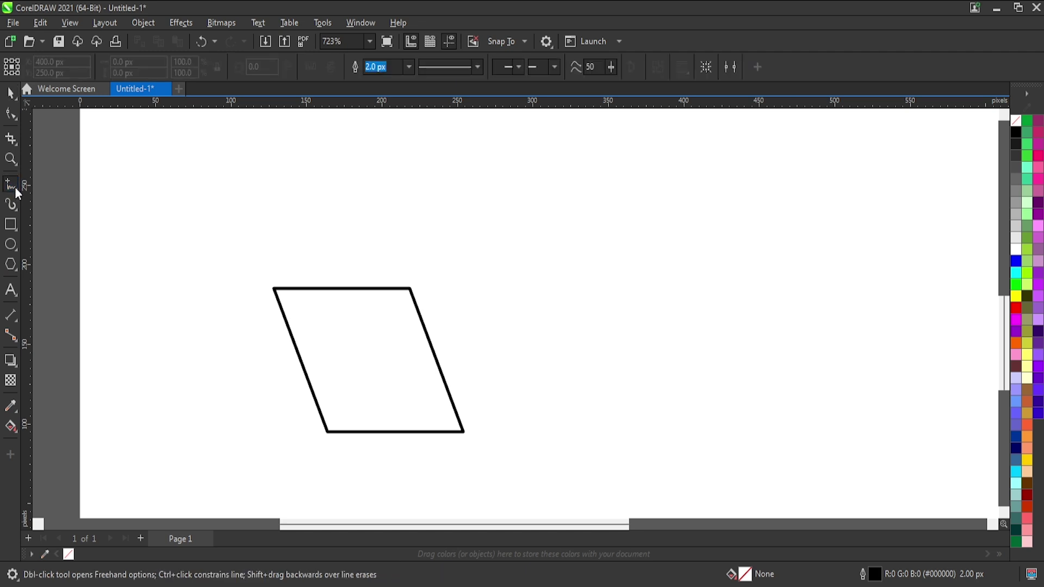
pyautogui.click(327, 433)
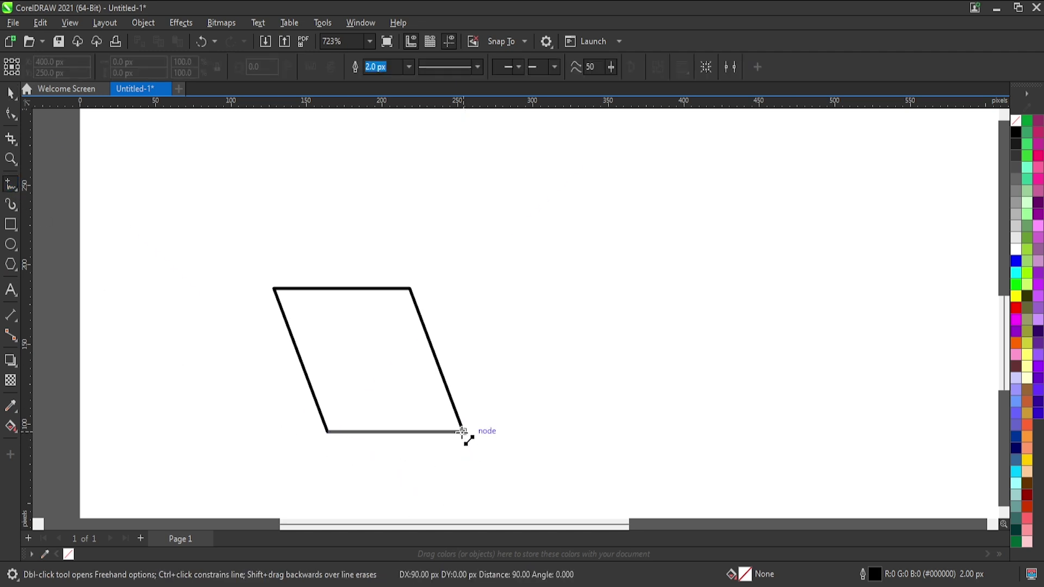
pyautogui.click(463, 432)
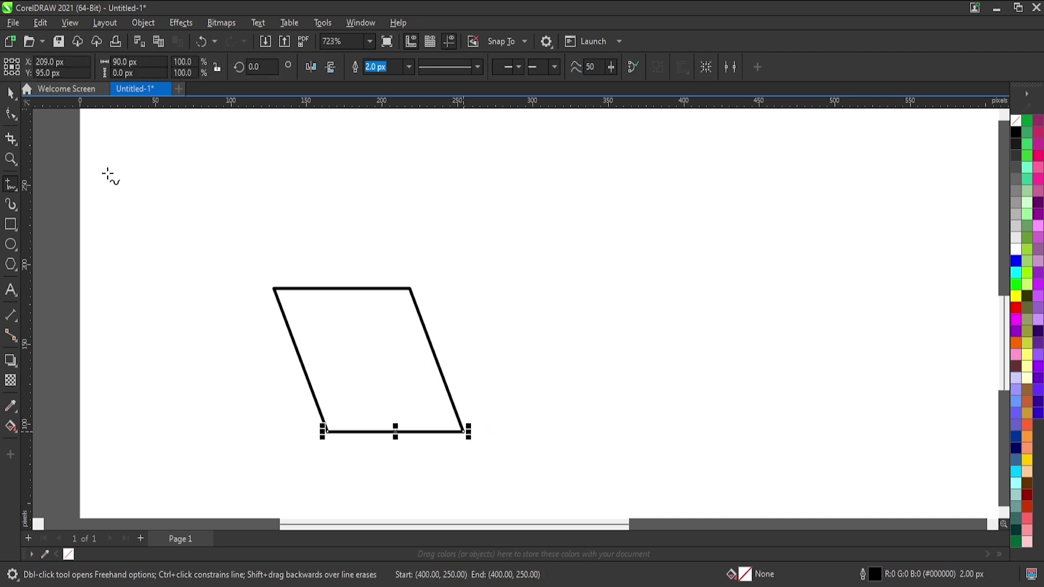
# Move the bottom line's rotation centre to its left end at the parallelogram's lower-left corner.
pyautogui.click(10, 94)
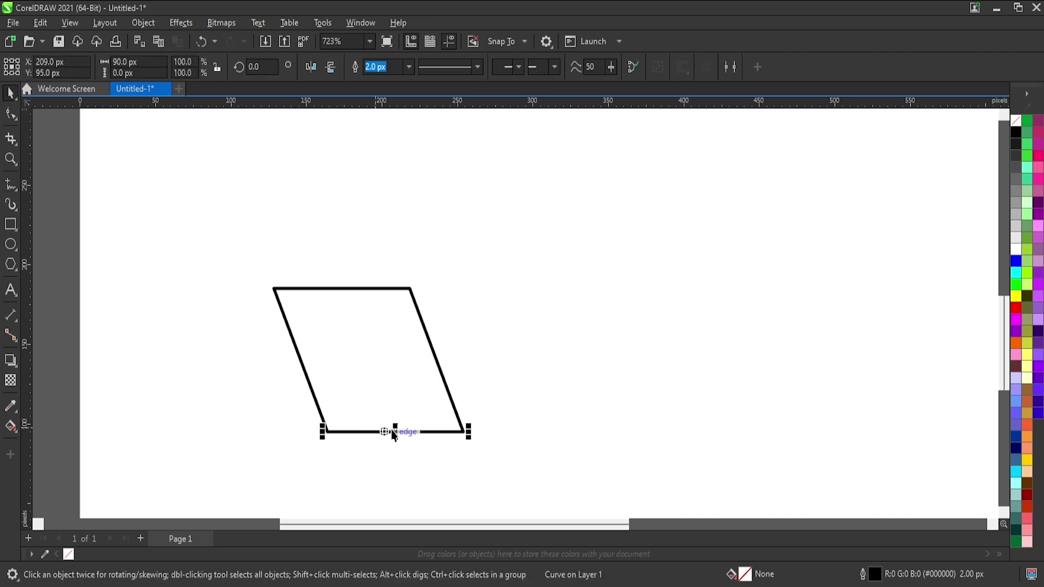
pyautogui.click(379, 433)
pyautogui.moveTo(395, 432); pyautogui.dragTo(335, 437)
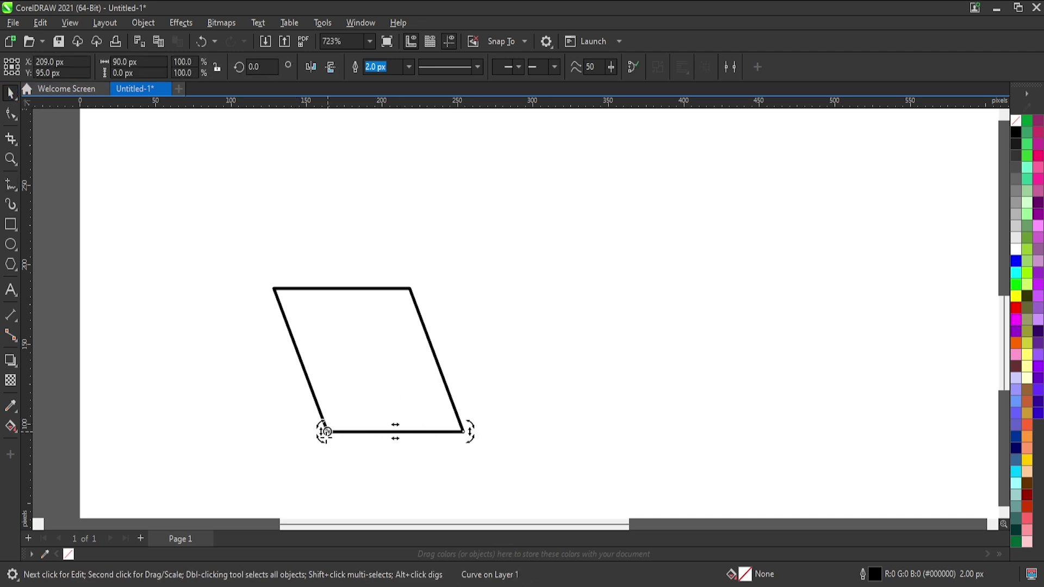
# Try rotating the line onto the parallelogram's left edge and shifting its rotation centre to the upper end.
pyautogui.moveTo(471, 442); pyautogui.dragTo(294, 343)
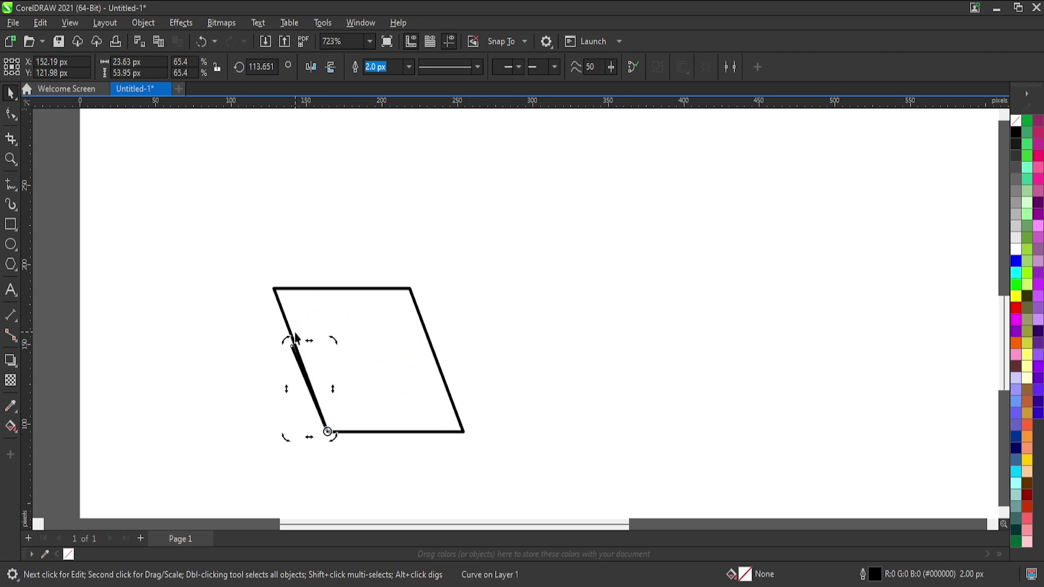
pyautogui.hotkey('ctrl', 'z')
pyautogui.moveTo(471, 435); pyautogui.dragTo(284, 299)
pyautogui.moveTo(328, 431); pyautogui.dragTo(278, 297)
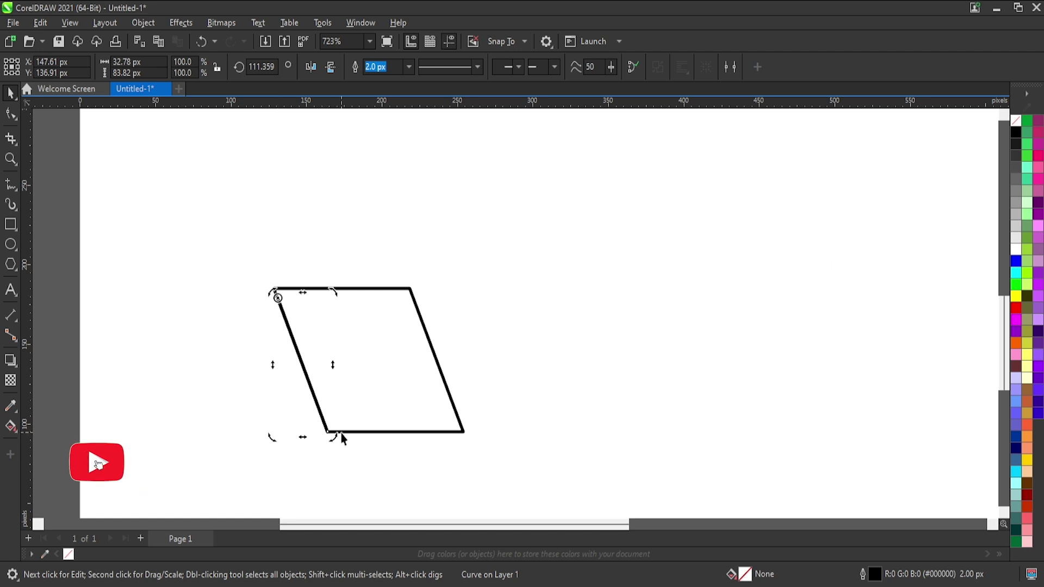
# Try rotating the line to horizontal about its upper end, and undo the rotations back to the bottom edge.
pyautogui.moveTo(347, 445); pyautogui.dragTo(427, 302)
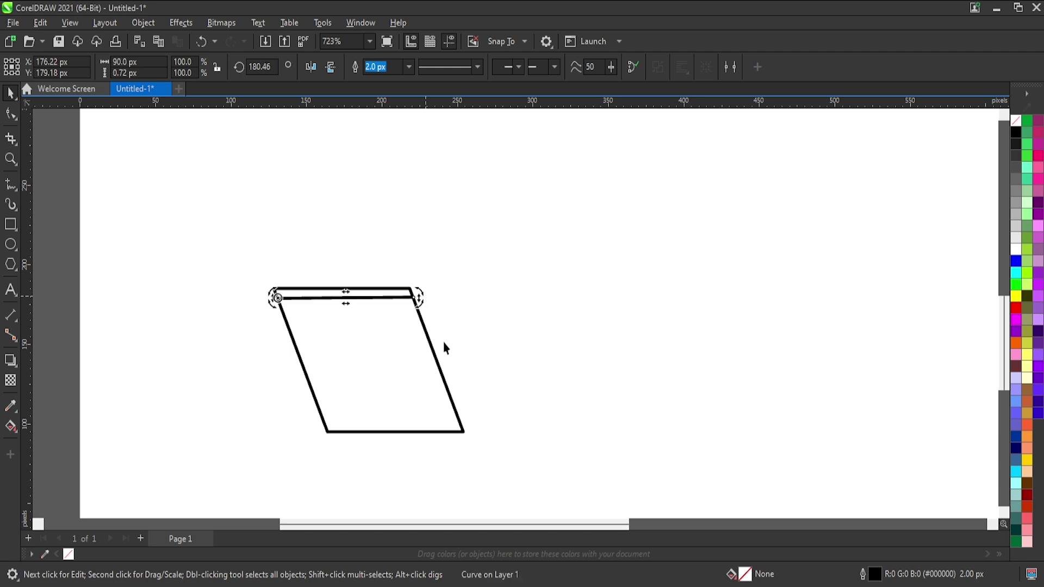
pyautogui.click(447, 349)
pyautogui.hotkey('ctrl', 'z')
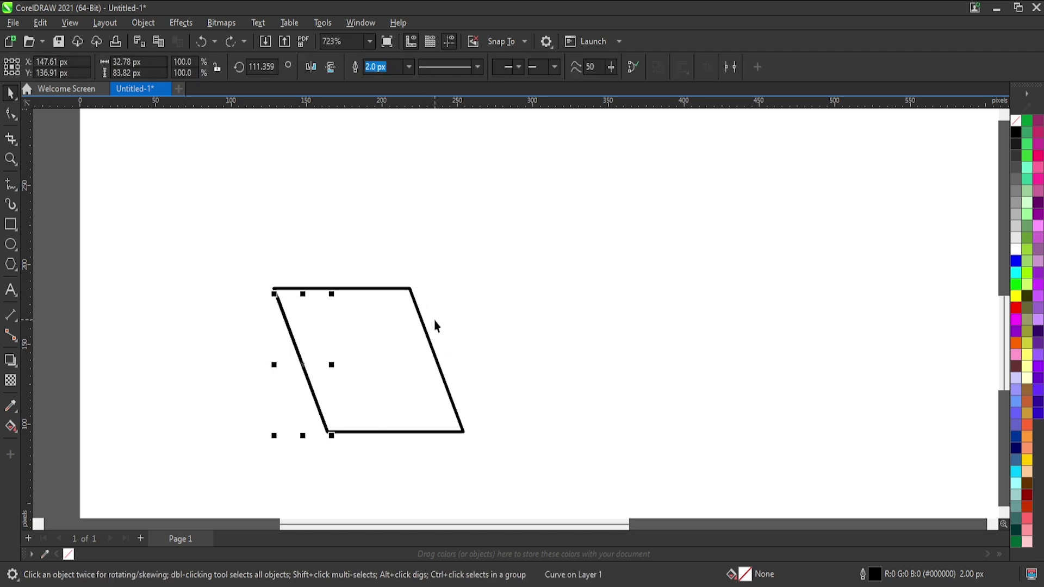
pyautogui.click(388, 453)
pyautogui.click(461, 432)
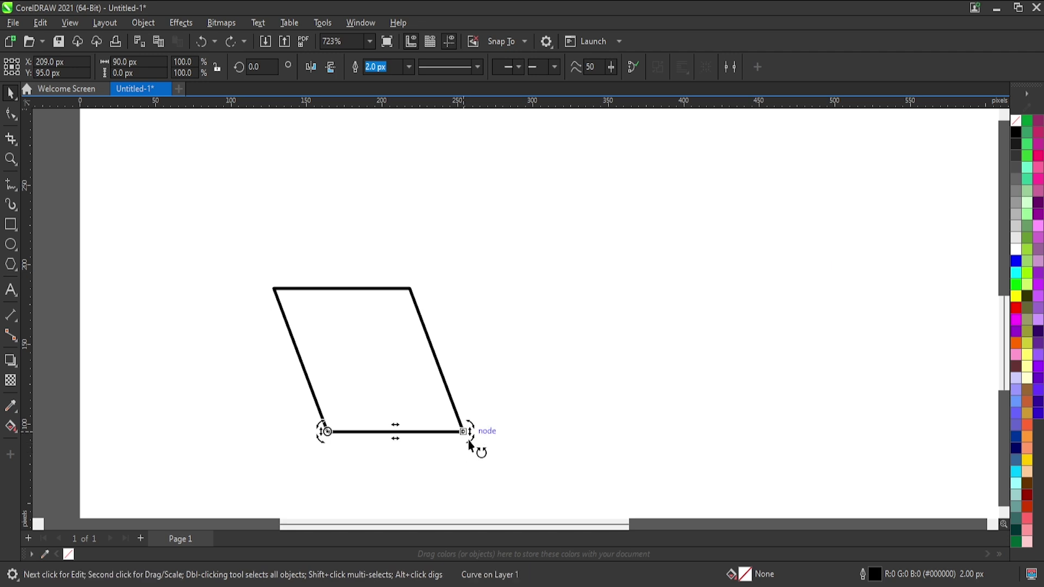
# Rotate the line onto the parallelogram's left edge, and swing it about its upper end to lie horizontally just below the top edge.
pyautogui.moveTo(469, 444); pyautogui.dragTo(331, 357)
pyautogui.moveTo(318, 409); pyautogui.dragTo(286, 311)
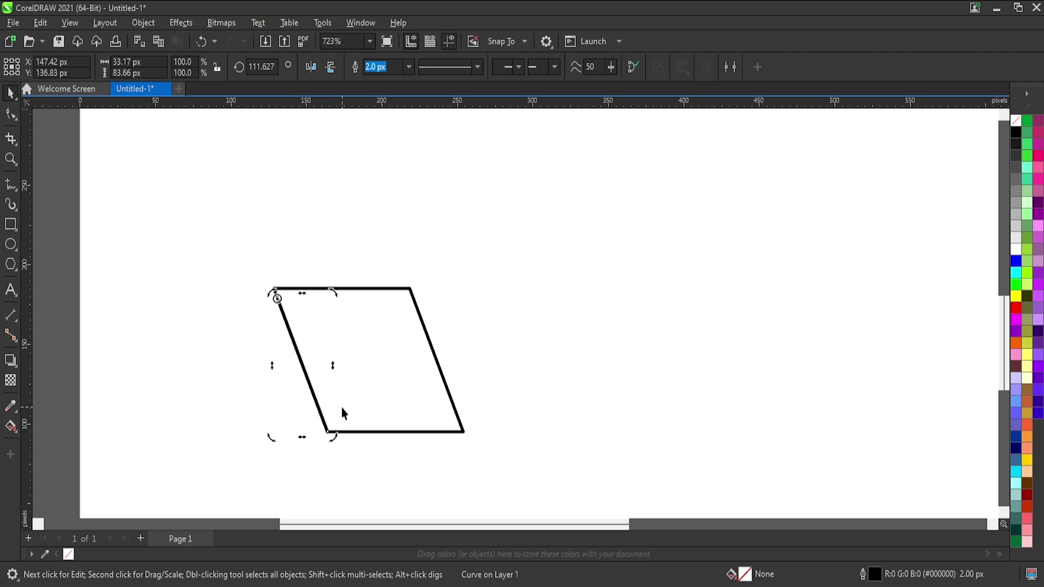
pyautogui.moveTo(336, 446); pyautogui.dragTo(488, 308)
pyautogui.click(489, 308)
pyautogui.moveTo(482, 239); pyautogui.dragTo(308, 451)
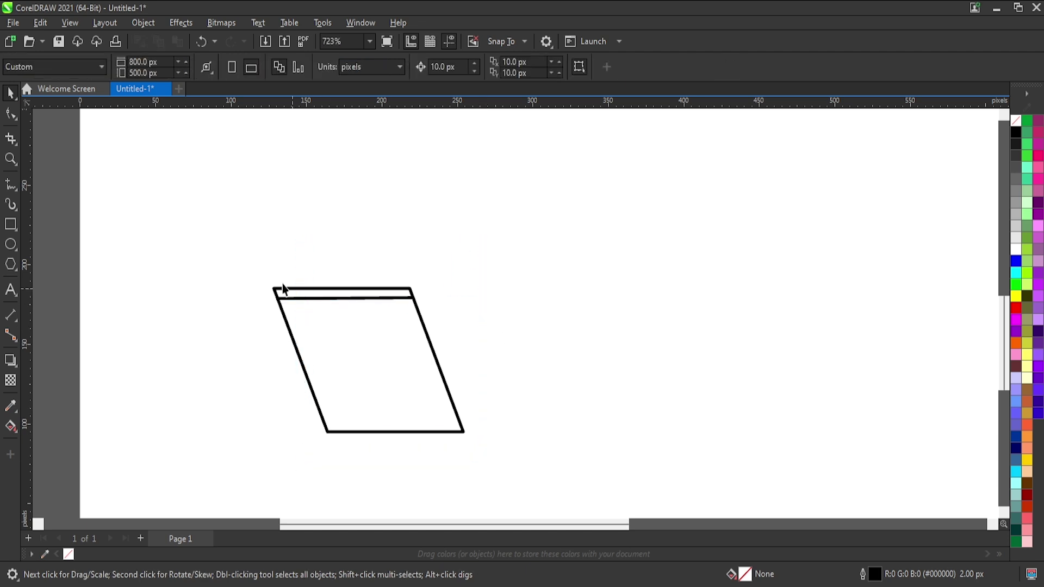
# Try a red Smart Fill on the area below the horizontal line, and undo it.
pyautogui.moveTo(199, 243); pyautogui.dragTo(532, 494)
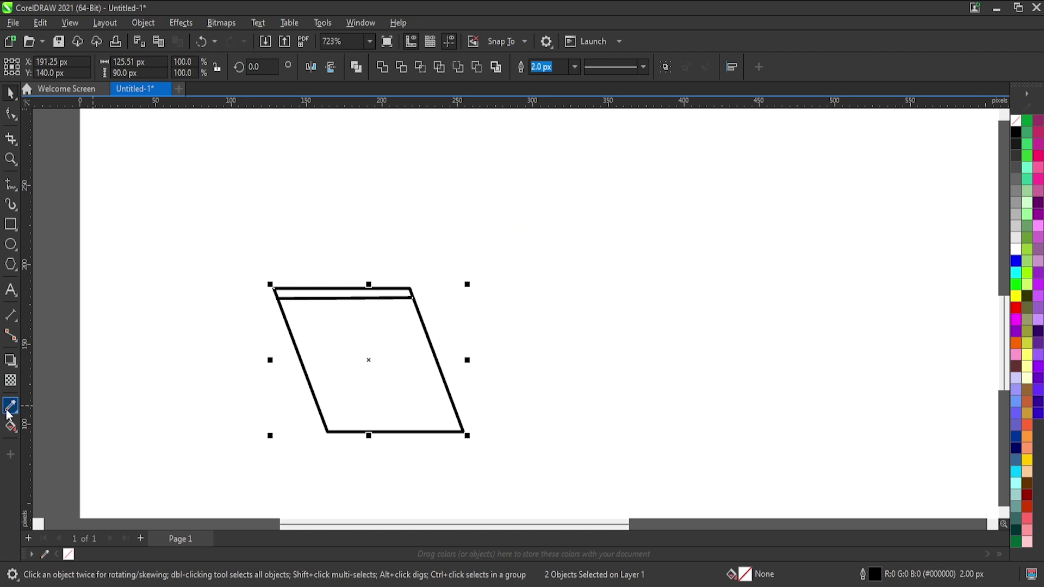
pyautogui.click(12, 428)
pyautogui.click(67, 438)
pyautogui.click(357, 382)
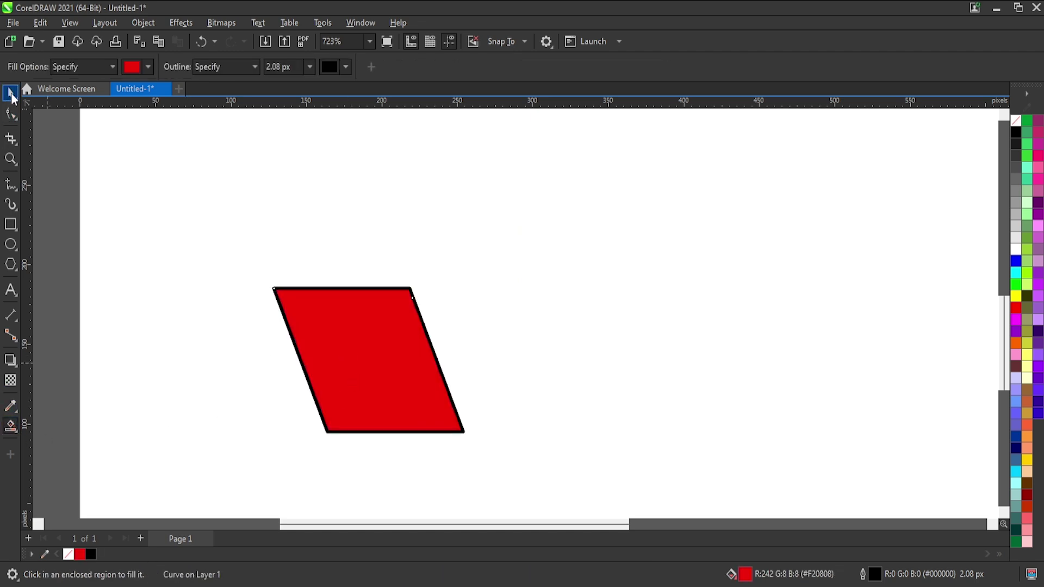
pyautogui.click(12, 94)
pyautogui.click(488, 325)
pyautogui.hotkey('ctrl', 'z')
# Select the horizontal line near the top edge and switch the display to wireframe.
pyautogui.moveTo(479, 288); pyautogui.dragTo(218, 357)
pyautogui.click(422, 303)
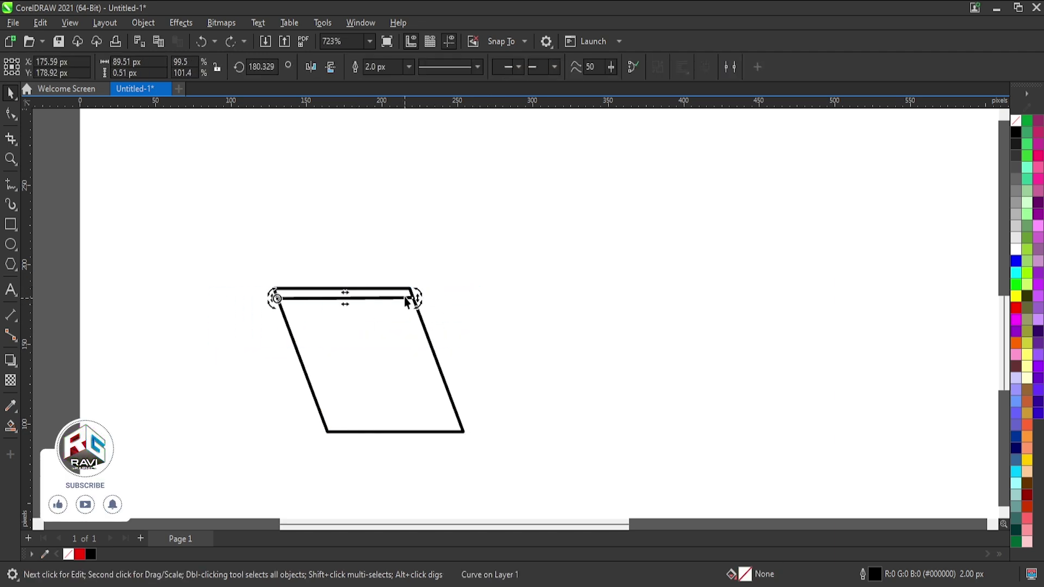
pyautogui.scroll(2, 422, 304)
pyautogui.scroll(2, 417, 307)
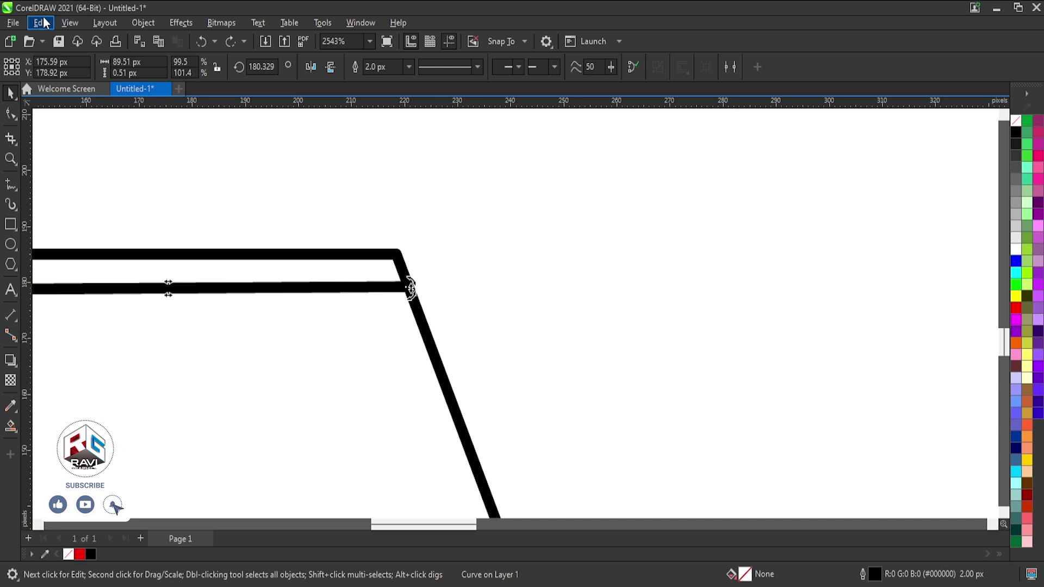
pyautogui.click(94, 40)
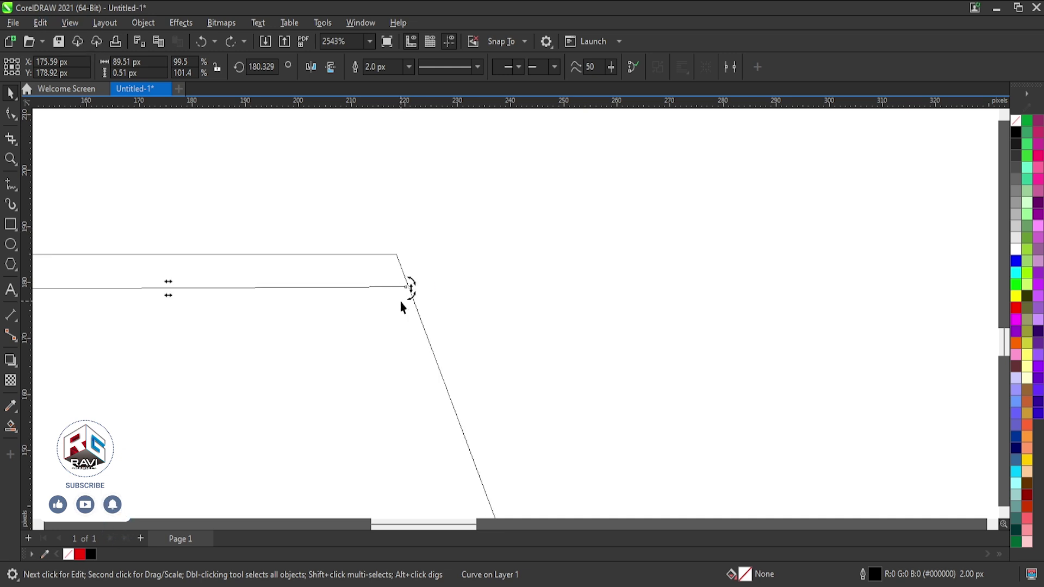
pyautogui.scroll(2, 406, 298)
pyautogui.scroll(-3, 527, 227)
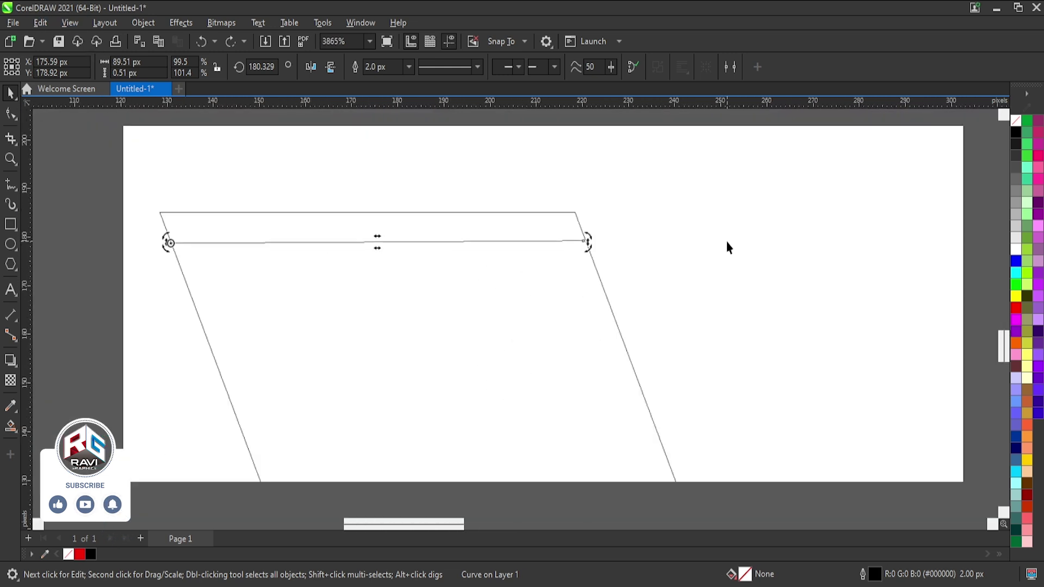
# Adjust the line's rotation slightly and shift it right so its left end meets the parallelogram's left edge.
pyautogui.moveTo(590, 251); pyautogui.dragTo(602, 252)
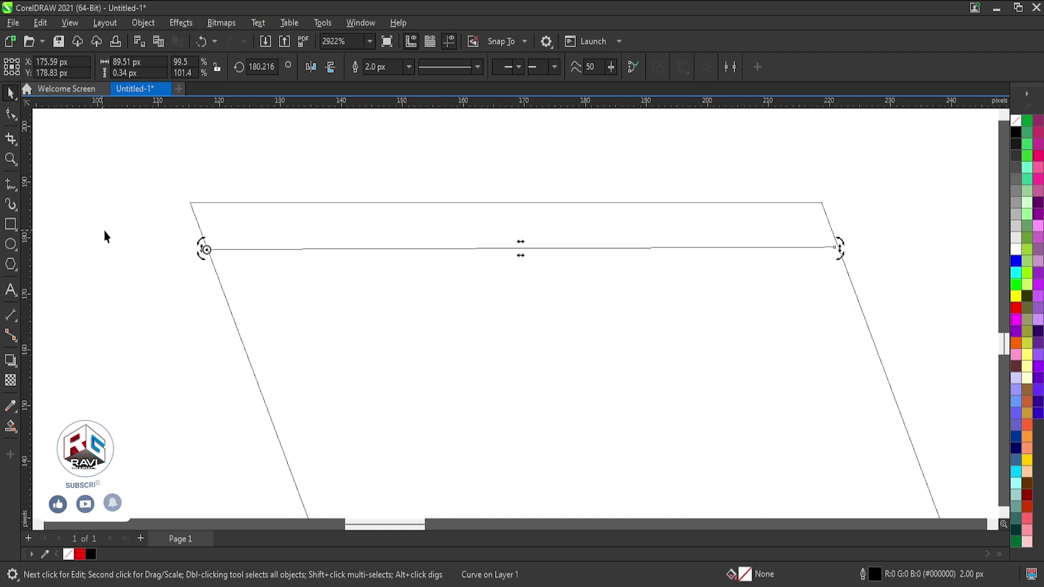
pyautogui.scroll(7, 247, 249)
pyautogui.scroll(1, 204, 264)
pyautogui.moveTo(210, 243); pyautogui.dragTo(218, 244)
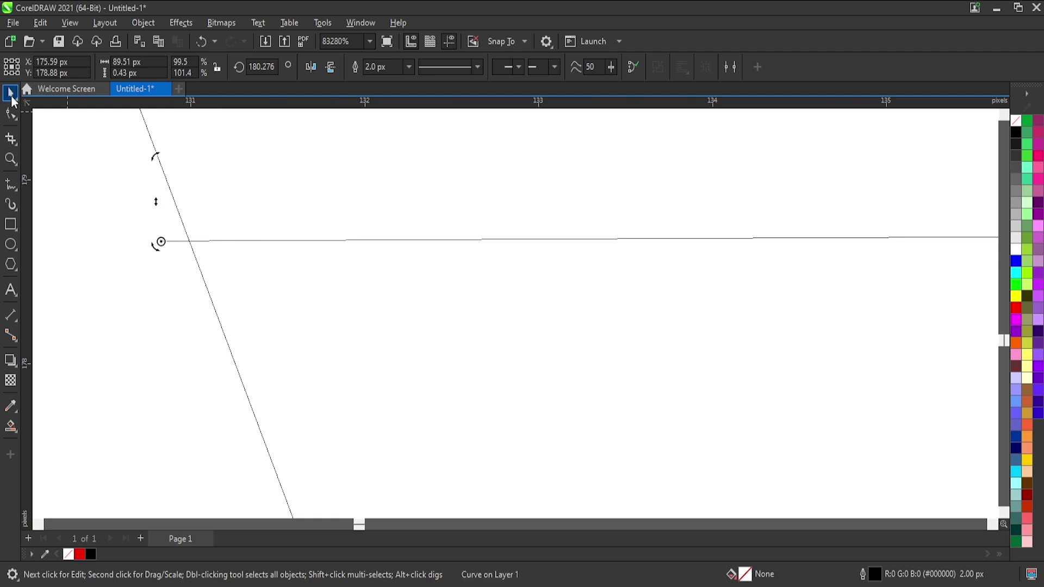
pyautogui.click(113, 235)
pyautogui.click(164, 242)
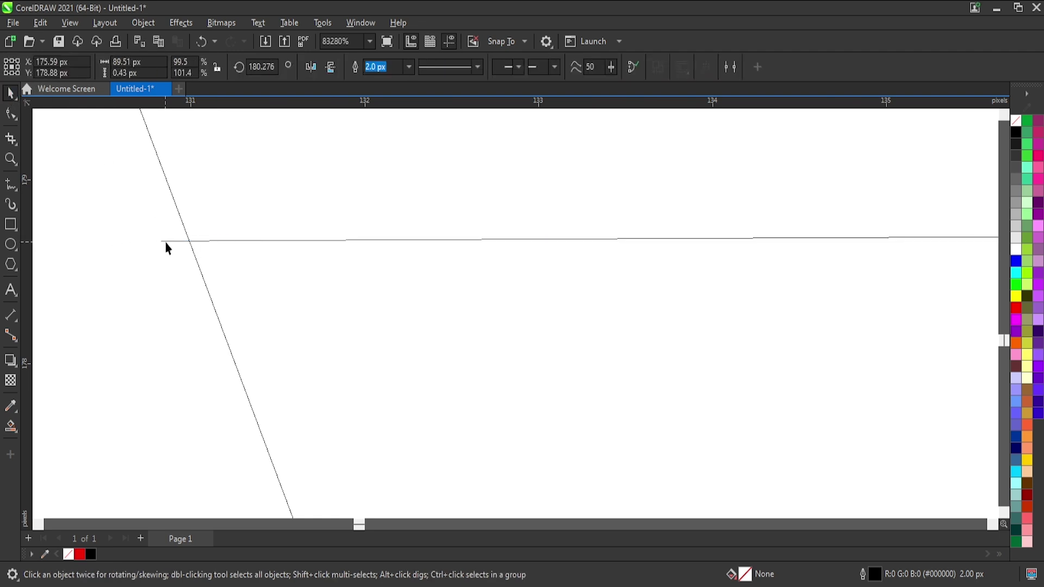
pyautogui.moveTo(178, 246); pyautogui.dragTo(194, 247)
# Select the parallelogram and the line together, and switch the display out of wireframe.
pyautogui.scroll(-3, 191, 261)
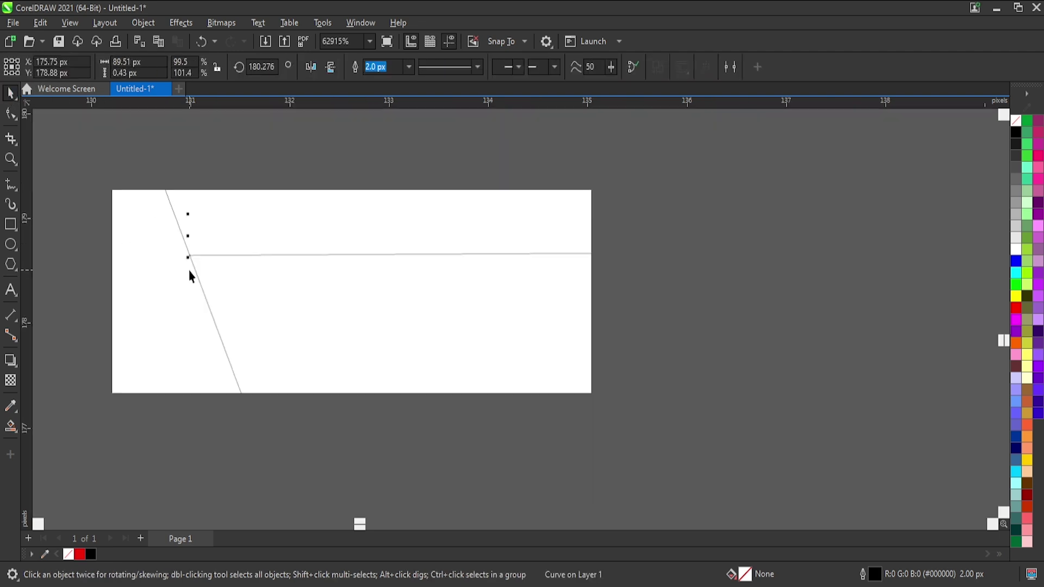
pyautogui.scroll(-7, 187, 271)
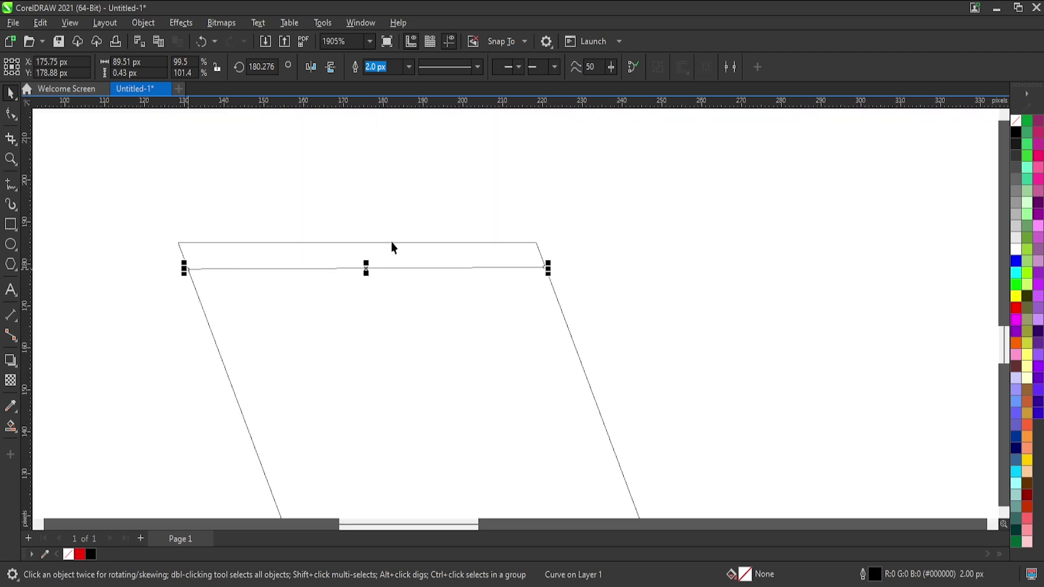
pyautogui.click(656, 198)
pyautogui.scroll(-2, 590, 187)
pyautogui.moveTo(312, 168); pyautogui.dragTo(707, 538)
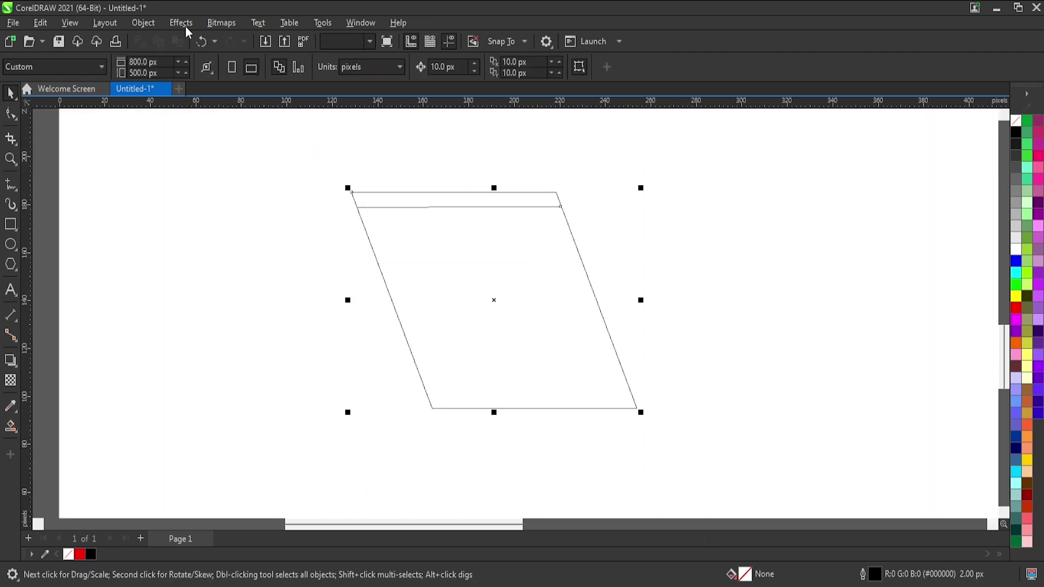
pyautogui.click(70, 22)
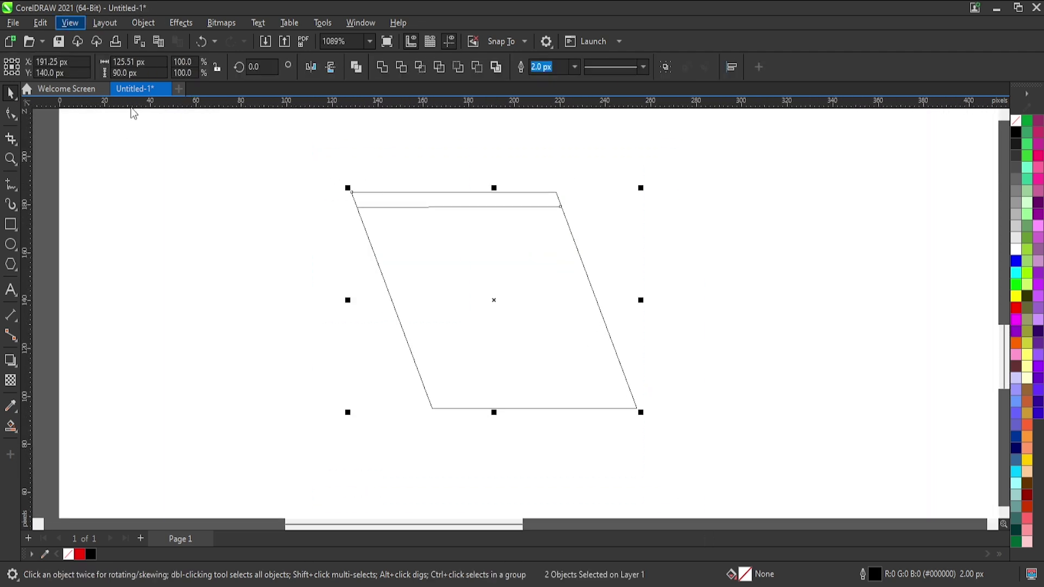
pyautogui.click(130, 76)
# Try the red Smart Fill inside the parallelogram again, and undo the attempts.
pyautogui.click(11, 426)
pyautogui.click(452, 324)
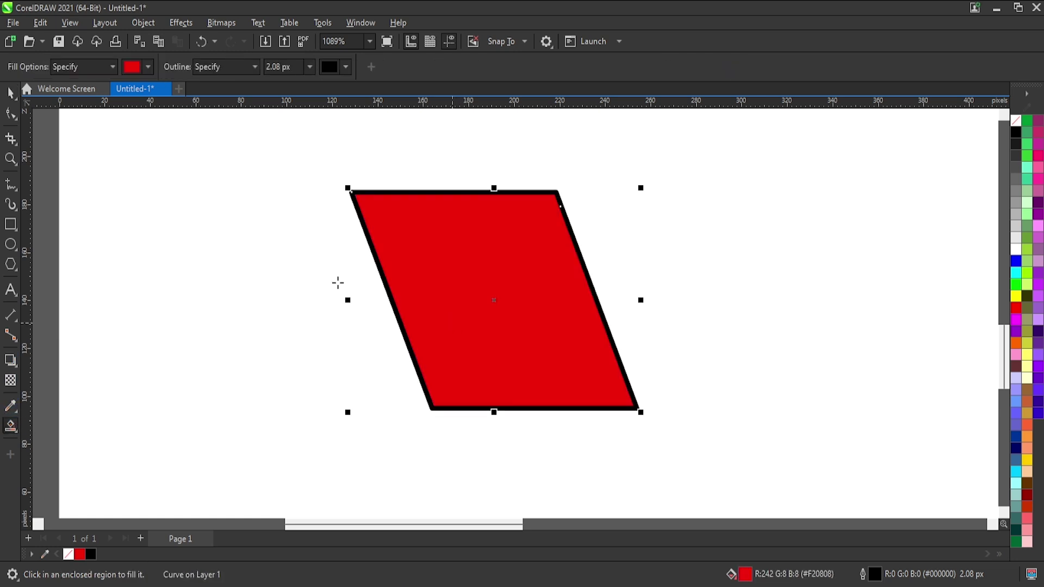
pyautogui.hotkey('ctrl', 'z')
pyautogui.click(476, 285)
pyautogui.click(7, 95)
pyautogui.moveTo(462, 288); pyautogui.dragTo(462, 401)
pyautogui.hotkey('ctrl', 'z')
pyautogui.hotkey('ctrl', 'z')
# Lengthen the horizontal line so that both ends extend past the parallelogram's slanted sides.
pyautogui.click(682, 211)
pyautogui.moveTo(667, 203); pyautogui.dragTo(343, 256)
pyautogui.moveTo(578, 217)
pyautogui.mouseDown()
pyautogui.moveTo(592, 210)
pyautogui.moveTo(560, 207)
pyautogui.mouseUp()
pyautogui.hotkey('ctrl', 'z')
pyautogui.scroll(2, 572, 212)
pyautogui.click(661, 179)
pyautogui.scroll(-2, 661, 180)
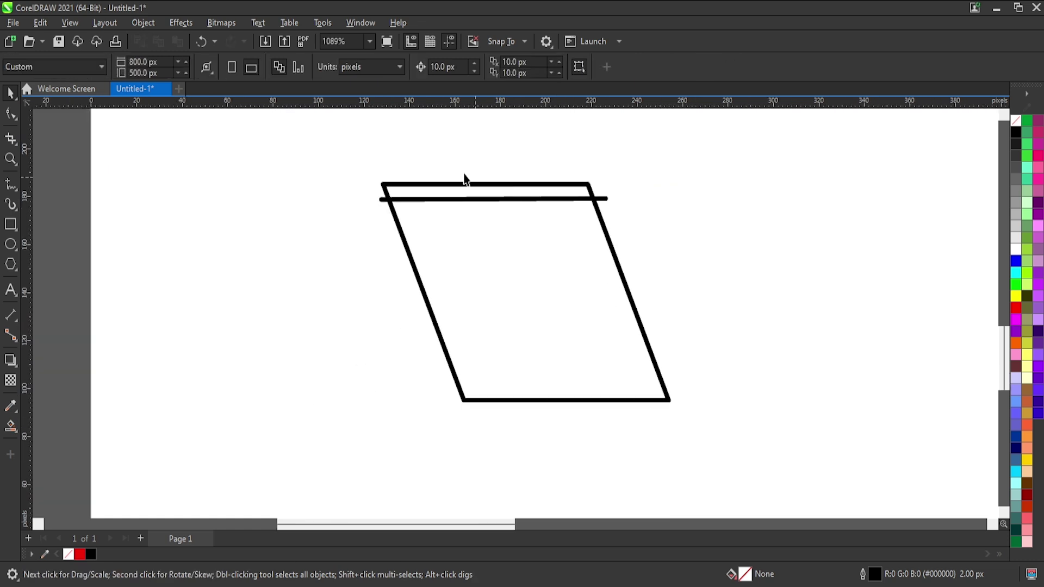
# Smart Fill the area of the parallelogram below the extended line with red.
pyautogui.moveTo(363, 149); pyautogui.dragTo(781, 443)
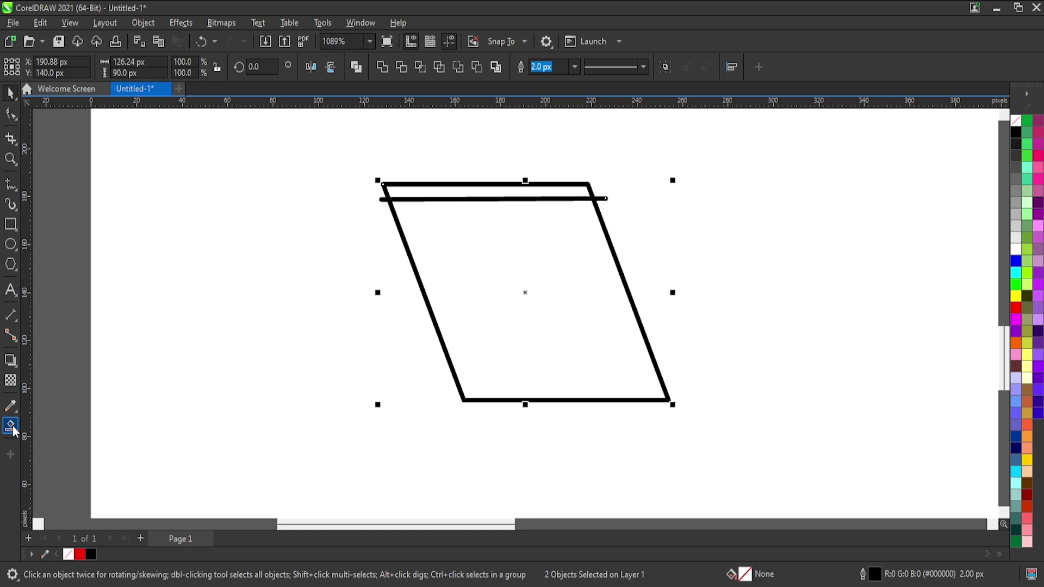
pyautogui.click(11, 426)
pyautogui.click(471, 299)
# Delete the extended horizontal line and the original parallelogram outline.
pyautogui.click(11, 93)
pyautogui.click(602, 199)
pyautogui.press('Delete')
pyautogui.click(556, 187)
pyautogui.press('Delete')
# Remove the outline from the red filled shape and deselect it.
pyautogui.click(562, 198)
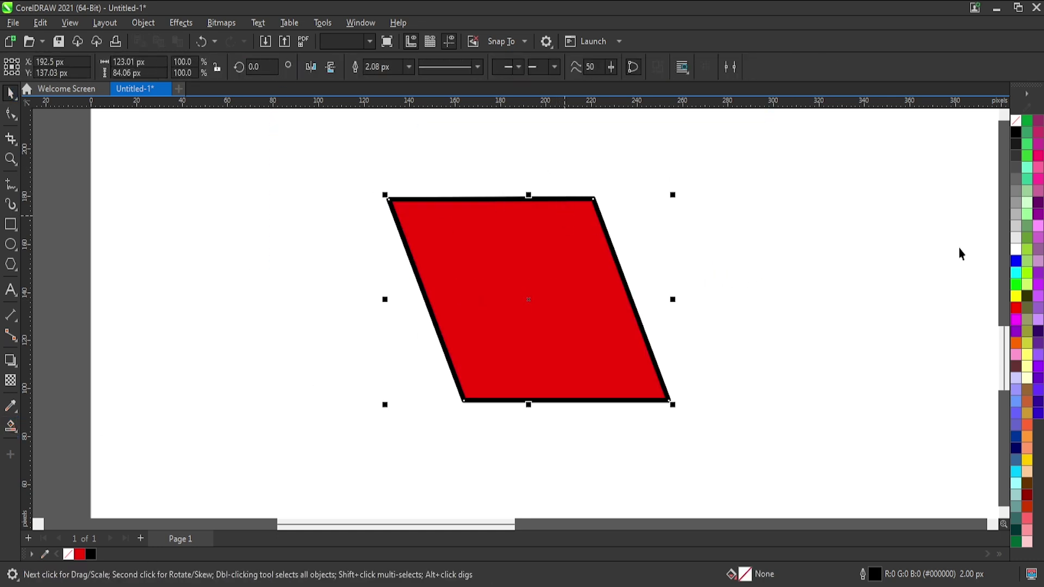
pyautogui.rightClick(1016, 121)
pyautogui.click(734, 180)
pyautogui.scroll(-4, 422, 273)
pyautogui.scroll(1, 443, 286)
pyautogui.scroll(-3, 449, 296)
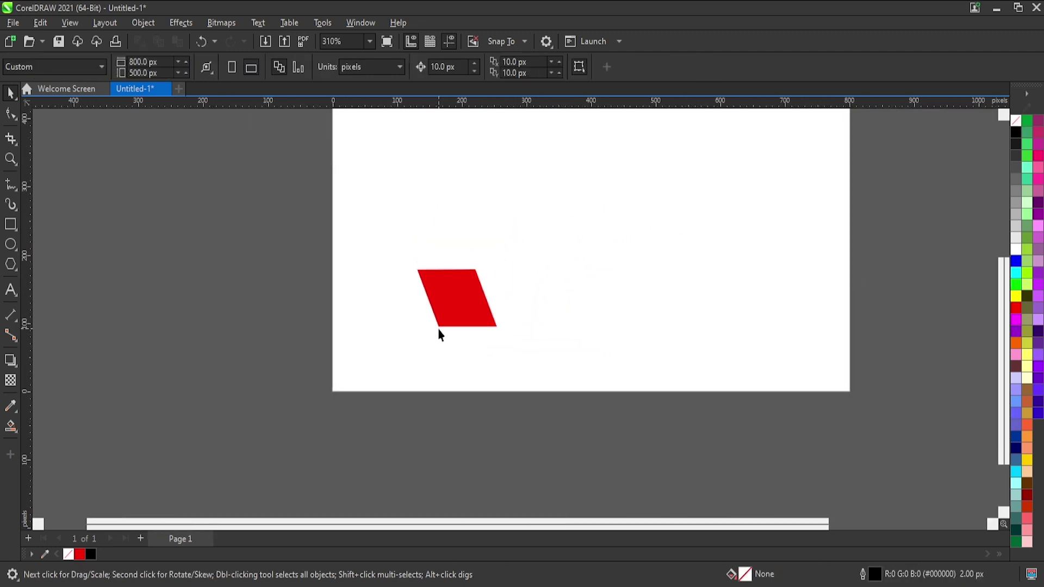
# Draw a horizontal line about 318 px long just below the red rhombus, extending past both sides, and select it.
pyautogui.scroll(1, 441, 335)
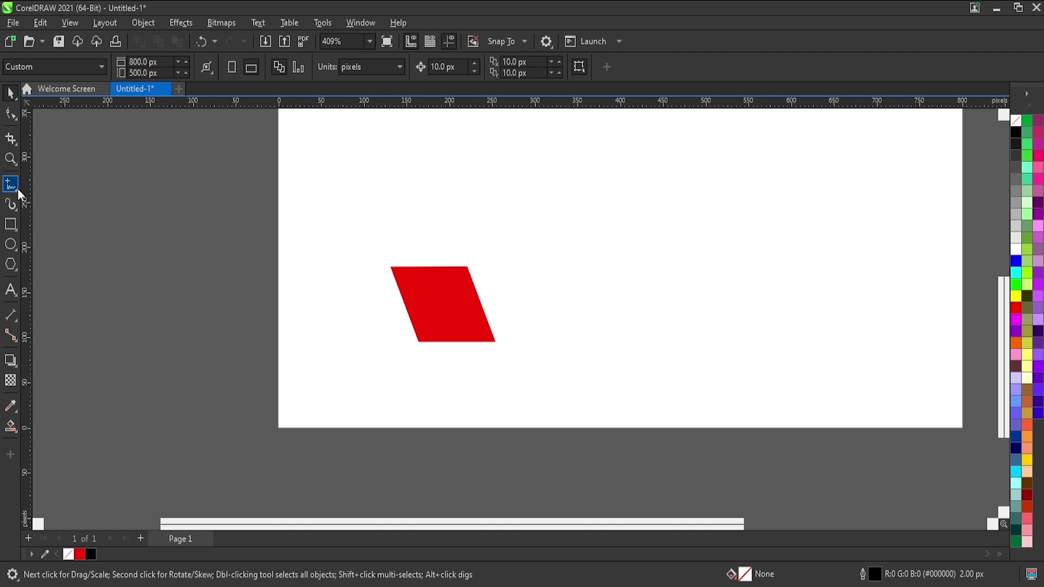
pyautogui.click(56, 193)
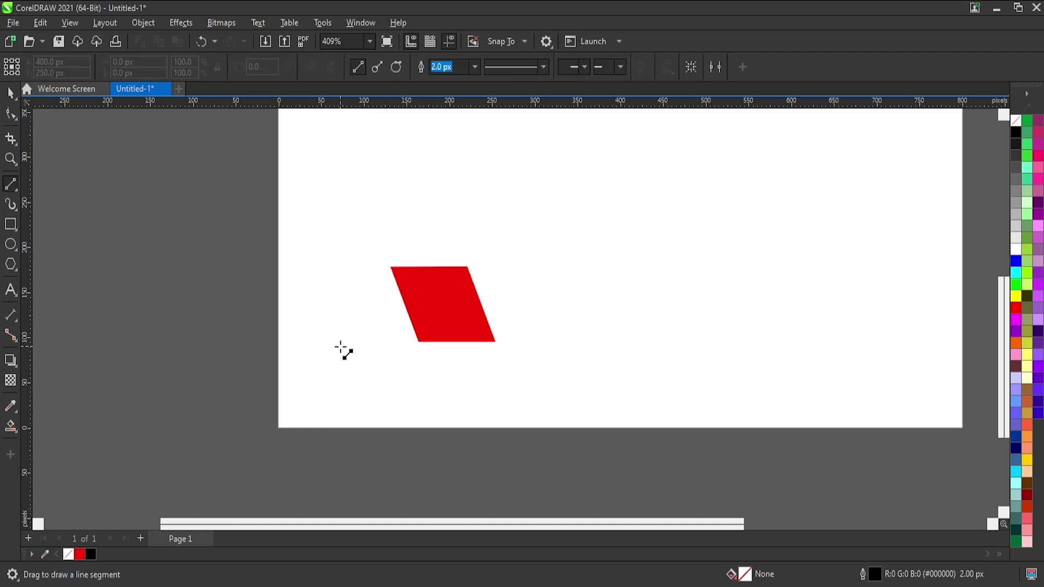
pyautogui.moveTo(573, 348); pyautogui.dragTo(302, 270)
pyautogui.click(11, 92)
pyautogui.click(297, 312)
pyautogui.moveTo(247, 308); pyautogui.dragTo(673, 438)
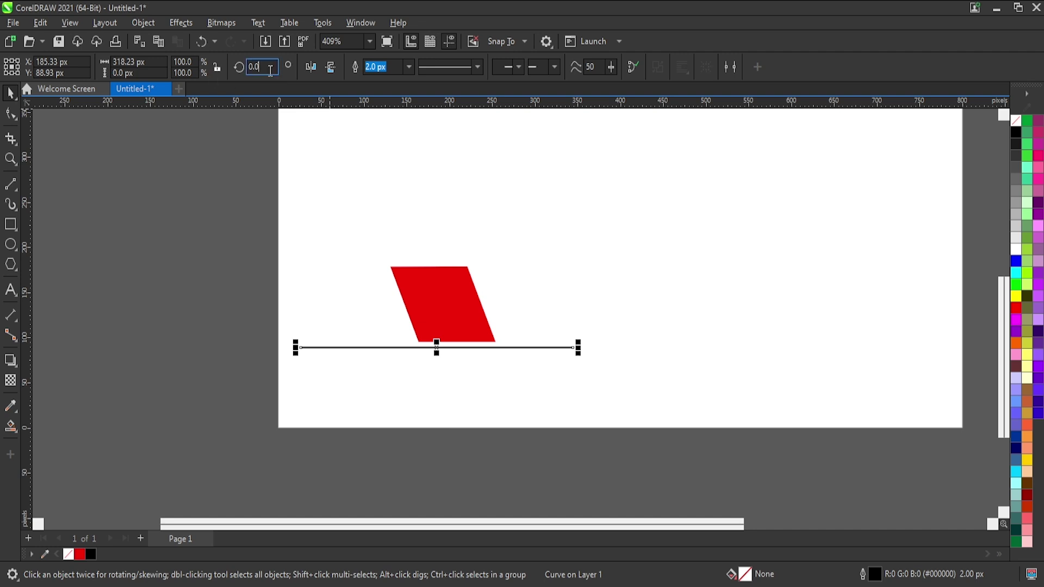
# Try rotating the line to 160 degrees, undo that rotation, and try 90 degrees.
pyautogui.write('160')
pyautogui.press('Return')
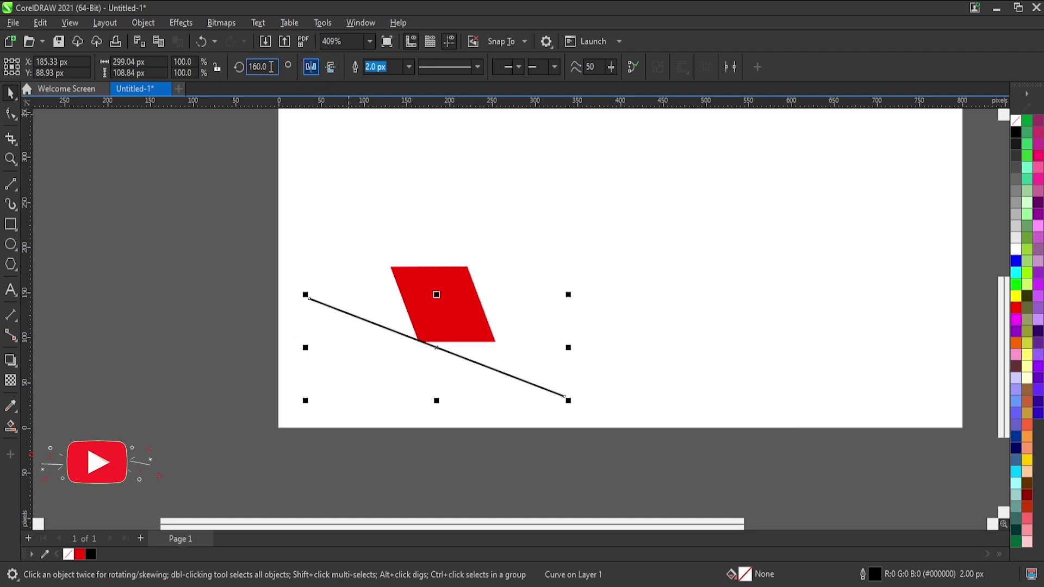
pyautogui.hotkey('ctrl', 'z')
pyautogui.write('90')
pyautogui.press('Return')
pyautogui.press('Tab')
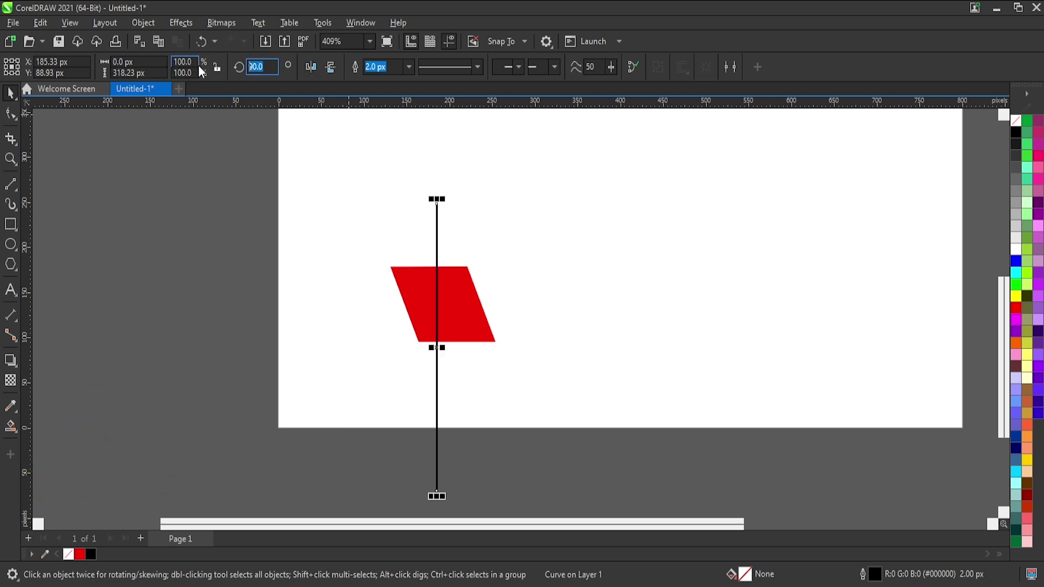
# Set the line's rotation to 110 degrees and mirror it horizontally.
pyautogui.write('110')
pyautogui.press('Return')
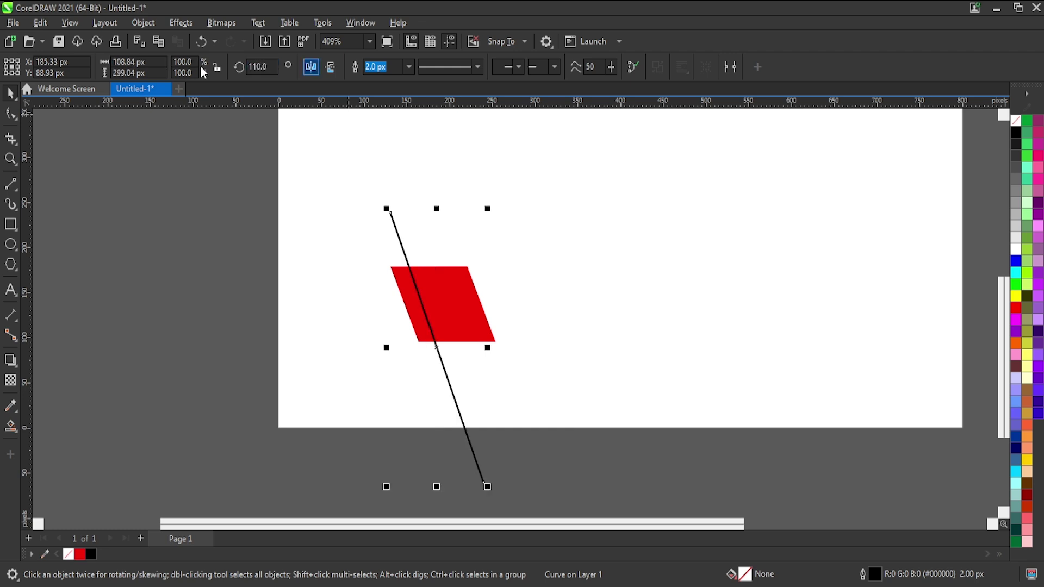
pyautogui.click(313, 66)
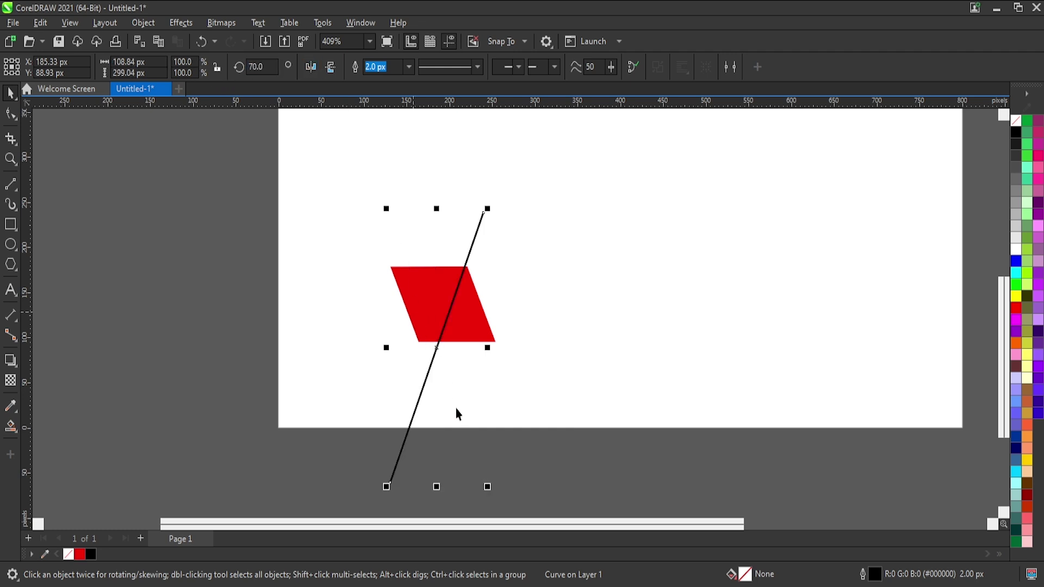
# Move the slanted line so its lower end sits on the rhombus's lower-left corner.
pyautogui.moveTo(418, 402); pyautogui.dragTo(486, 190)
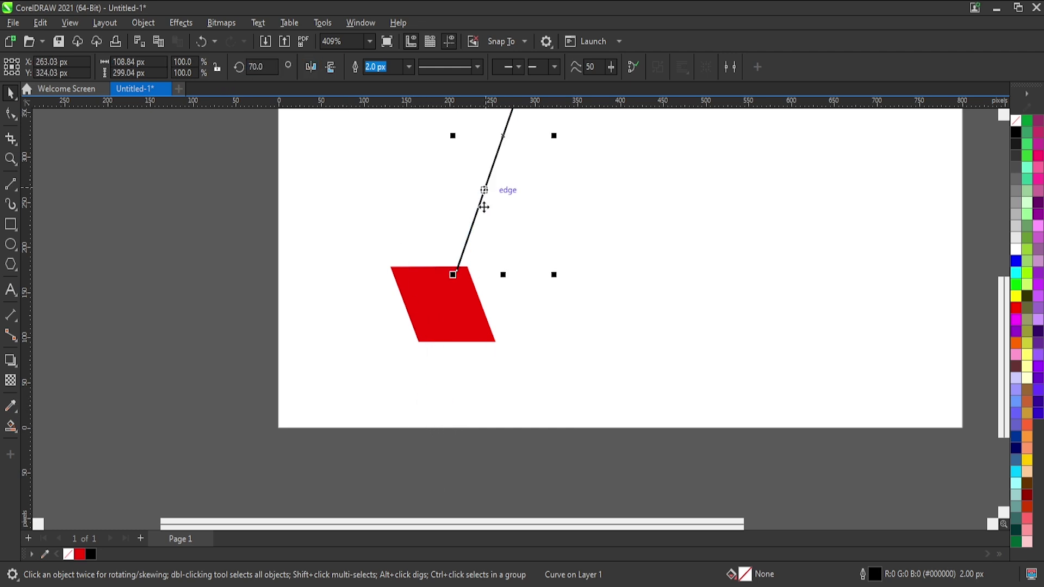
pyautogui.scroll(1, 465, 272)
pyautogui.moveTo(457, 270); pyautogui.dragTo(405, 372)
# Rotate the line clockwise about the rhombus's lower-left corner until it passes through the upper-right corner.
pyautogui.scroll(-2, 410, 402)
pyautogui.click(445, 263)
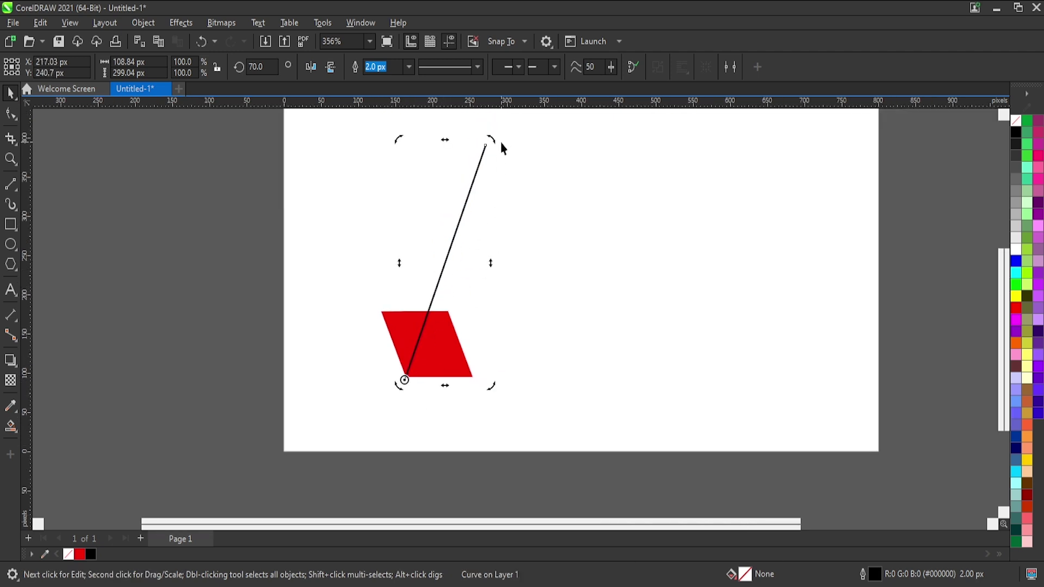
pyautogui.moveTo(493, 145); pyautogui.dragTo(528, 207)
pyautogui.click(578, 247)
pyautogui.scroll(3, 413, 389)
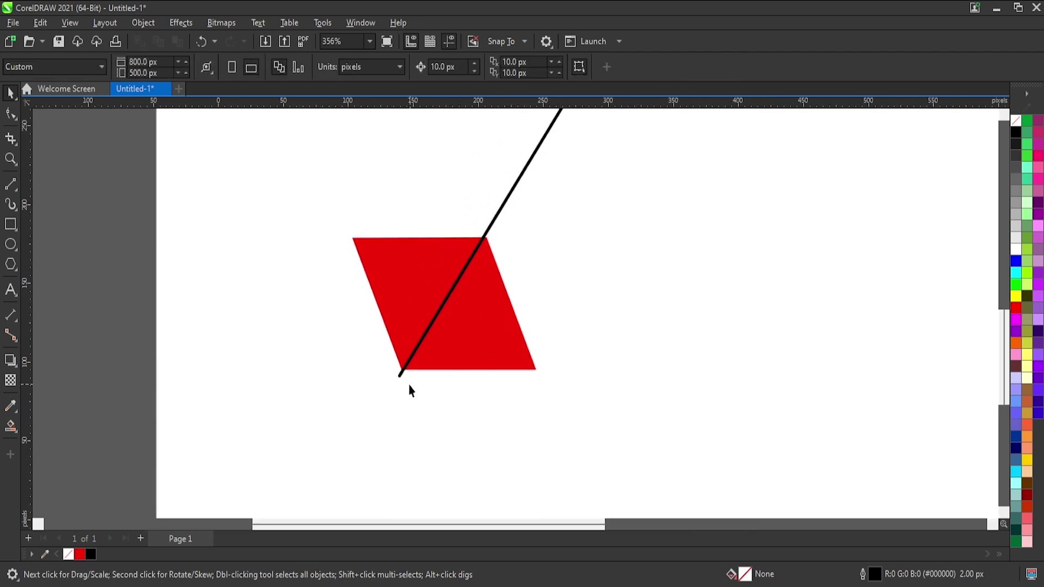
# Shorten the diagonal line slightly so its lower end meets the rhombus's lower-left corner, and deselect it.
pyautogui.click(401, 372)
pyautogui.moveTo(401, 373)
pyautogui.mouseDown()
pyautogui.moveTo(406, 357)
pyautogui.moveTo(402, 367)
pyautogui.mouseUp()
pyautogui.click(426, 400)
pyautogui.scroll(-3, 414, 429)
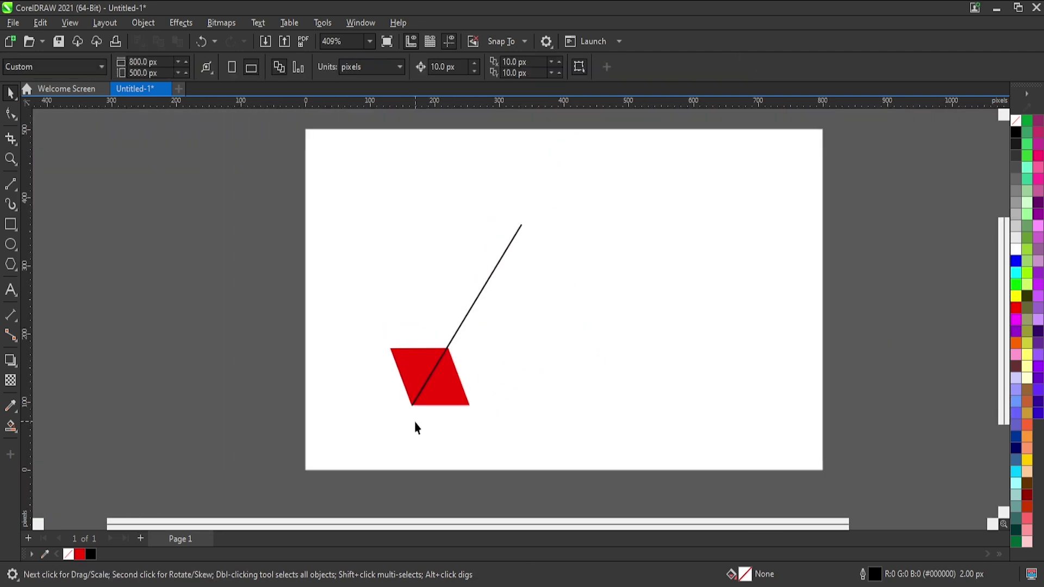
# Place a copy of the red rhombus at the upper end of the diagonal line.
pyautogui.click(419, 396)
pyautogui.moveTo(419, 397); pyautogui.dragTo(513, 260)
pyautogui.scroll(2, 510, 235)
pyautogui.scroll(-2, 517, 250)
# Snap the copied rhombus's upper-right corner node onto the upper end of the diagonal line.
pyautogui.click(468, 322)
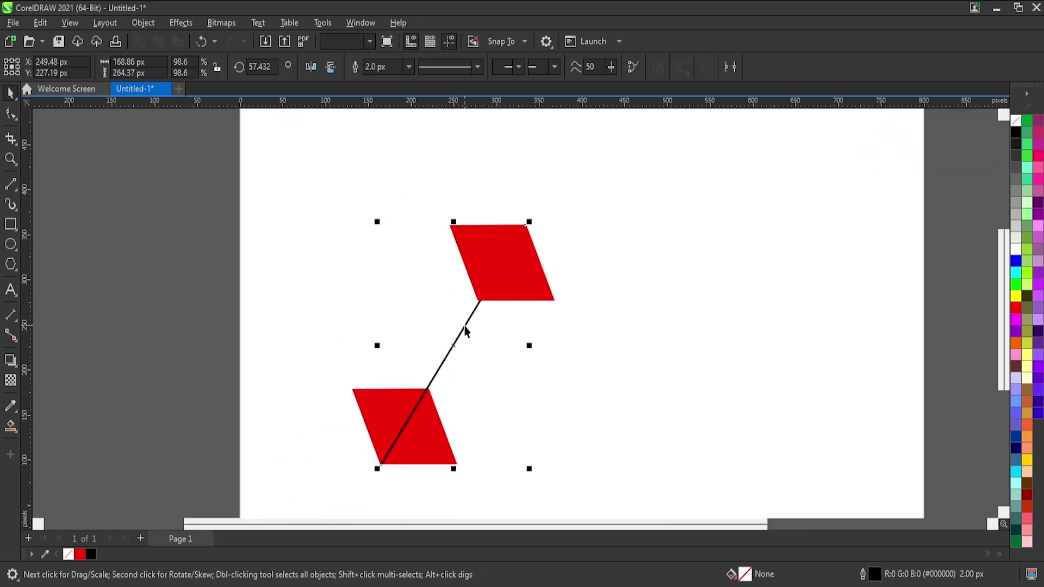
pyautogui.click(450, 378)
pyautogui.click(437, 369)
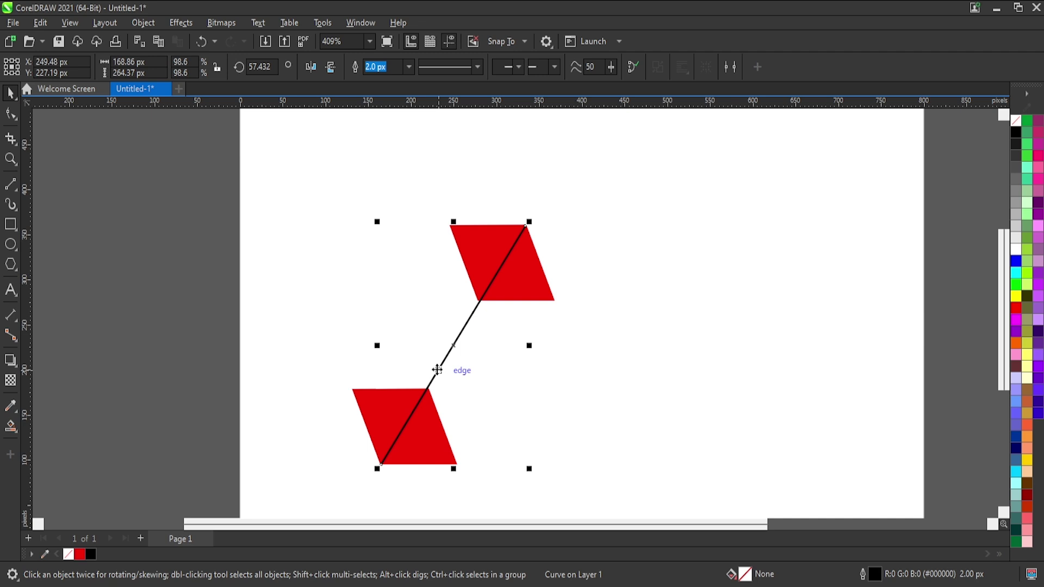
pyautogui.scroll(8, 513, 243)
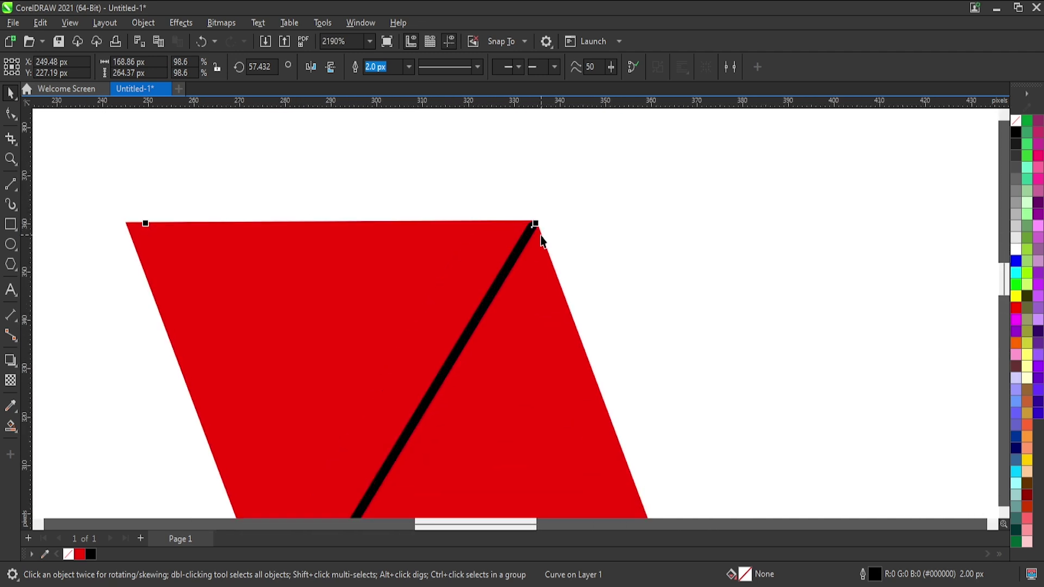
pyautogui.scroll(2, 541, 217)
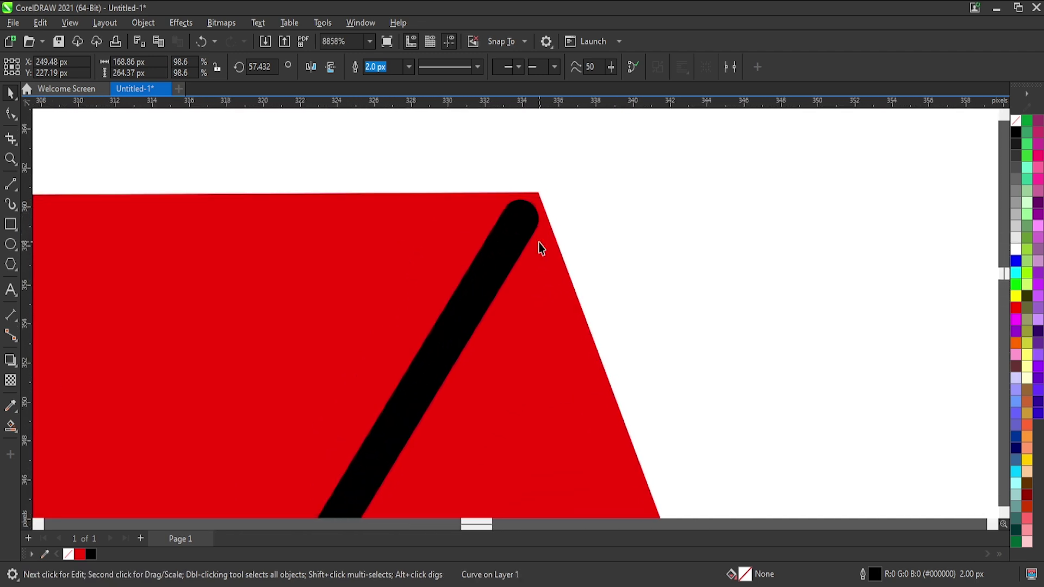
pyautogui.click(543, 213)
pyautogui.moveTo(539, 193); pyautogui.dragTo(520, 223)
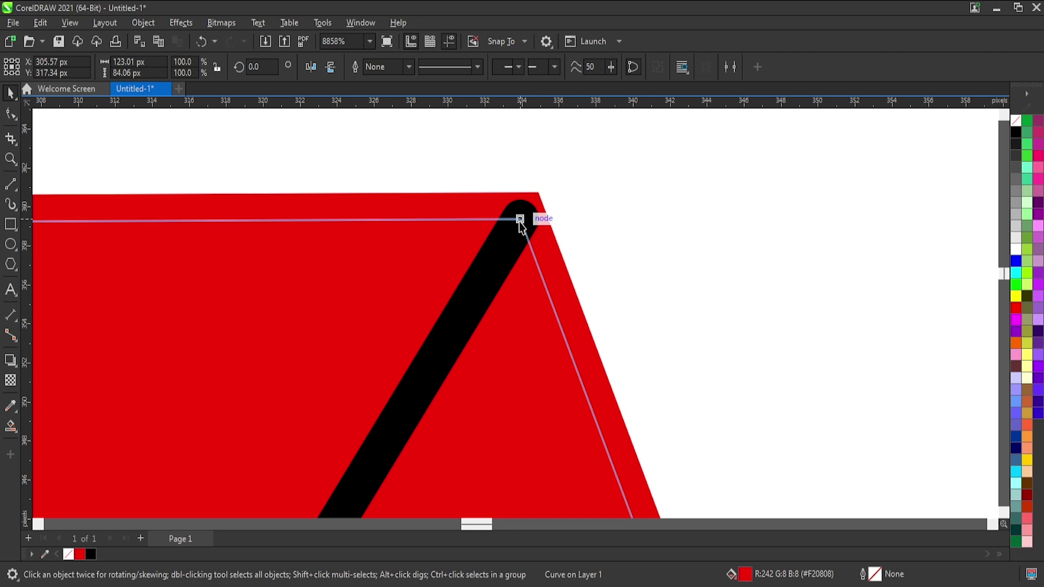
pyautogui.scroll(-6, 538, 217)
pyautogui.scroll(-3, 612, 283)
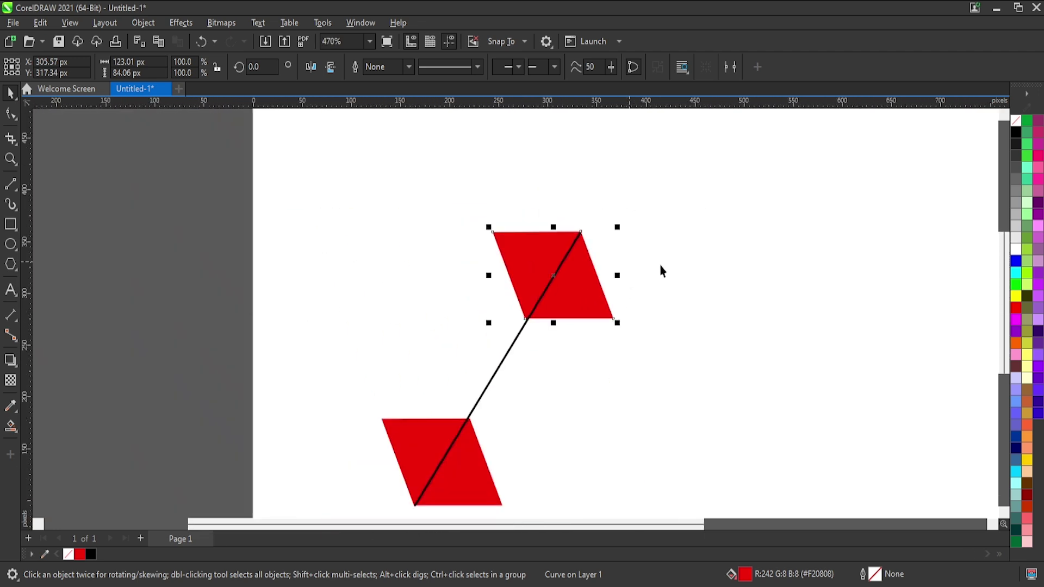
# Snap the lower rhombus's lower-left corner node onto the lower end of the diagonal line.
pyautogui.click(401, 493)
pyautogui.scroll(2, 418, 514)
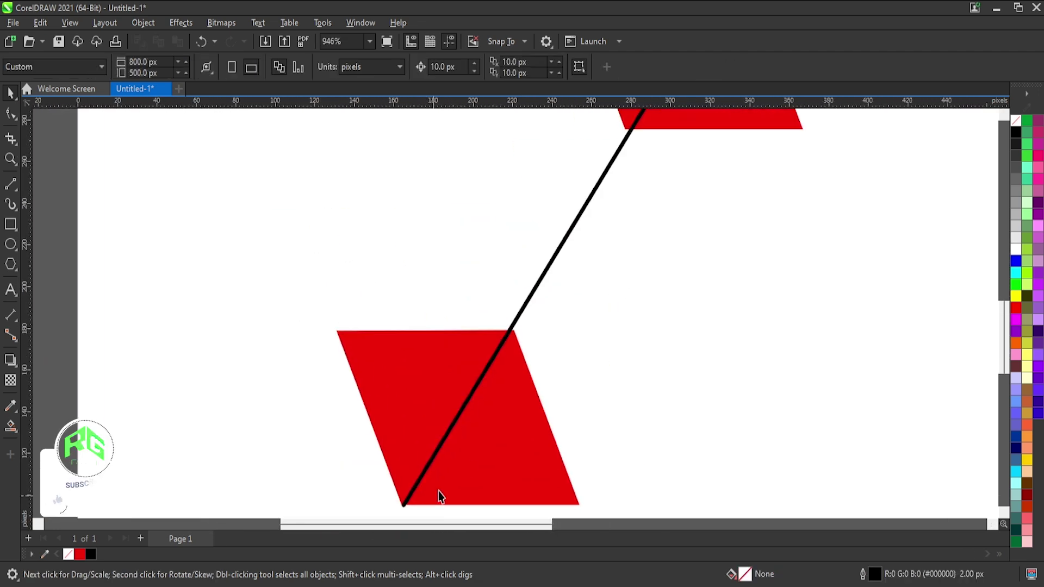
pyautogui.scroll(-2, 484, 408)
pyautogui.scroll(4, 423, 482)
pyautogui.scroll(6, 436, 460)
pyautogui.moveTo(456, 386)
pyautogui.mouseDown()
pyautogui.moveTo(481, 395)
pyautogui.moveTo(443, 401)
pyautogui.moveTo(437, 388)
pyautogui.mouseUp()
pyautogui.click(433, 408)
pyautogui.scroll(-8, 431, 411)
pyautogui.scroll(-4, 431, 410)
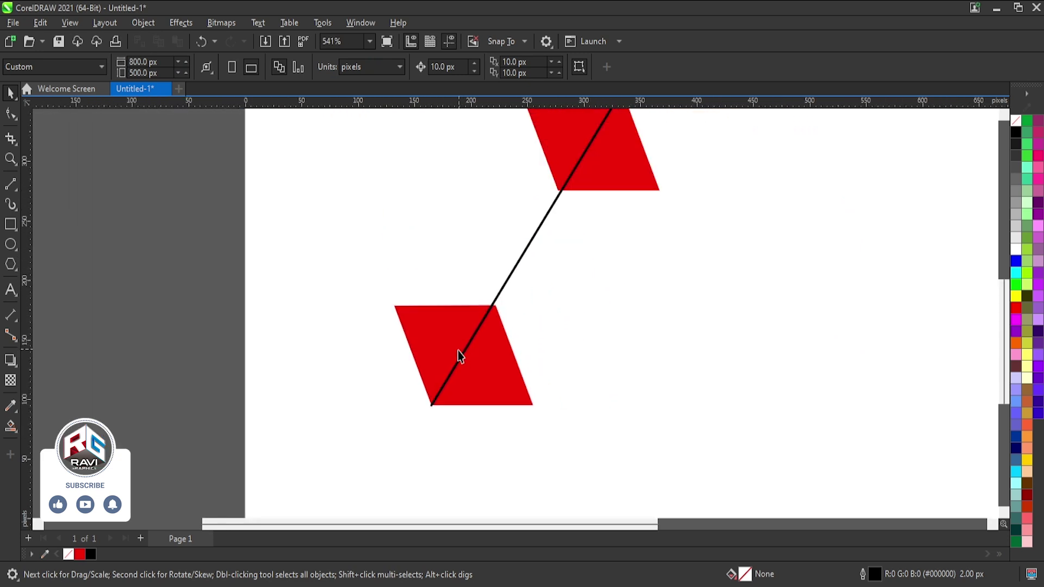
# Copy the diagonal line and align the copy's lower end with the lower rhombus's upper-left corner.
pyautogui.moveTo(459, 358); pyautogui.dragTo(396, 307)
pyautogui.scroll(4, 396, 310)
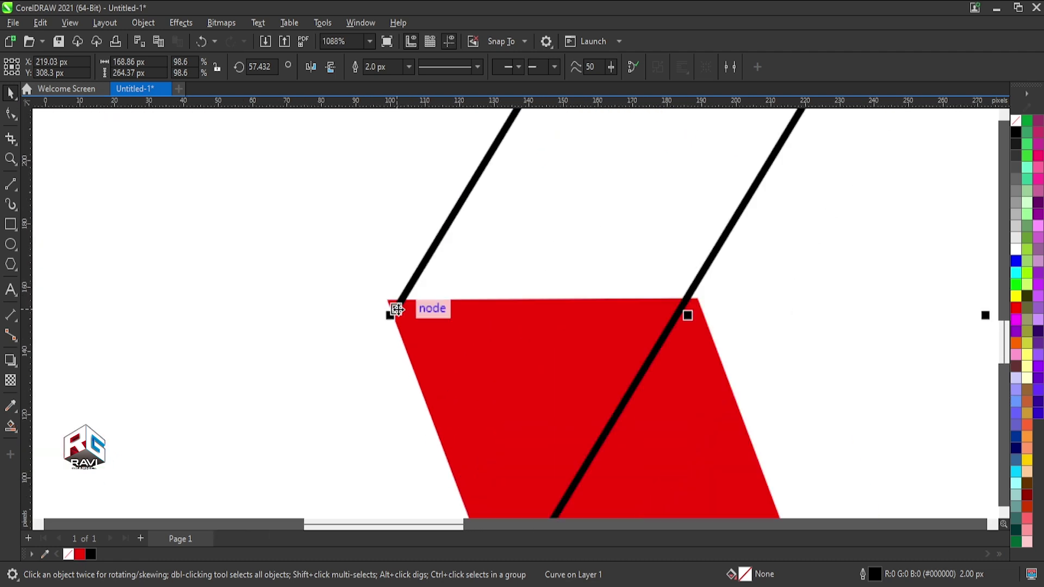
pyautogui.moveTo(392, 318); pyautogui.dragTo(373, 284)
pyautogui.scroll(2, 394, 310)
pyautogui.scroll(-2, 392, 346)
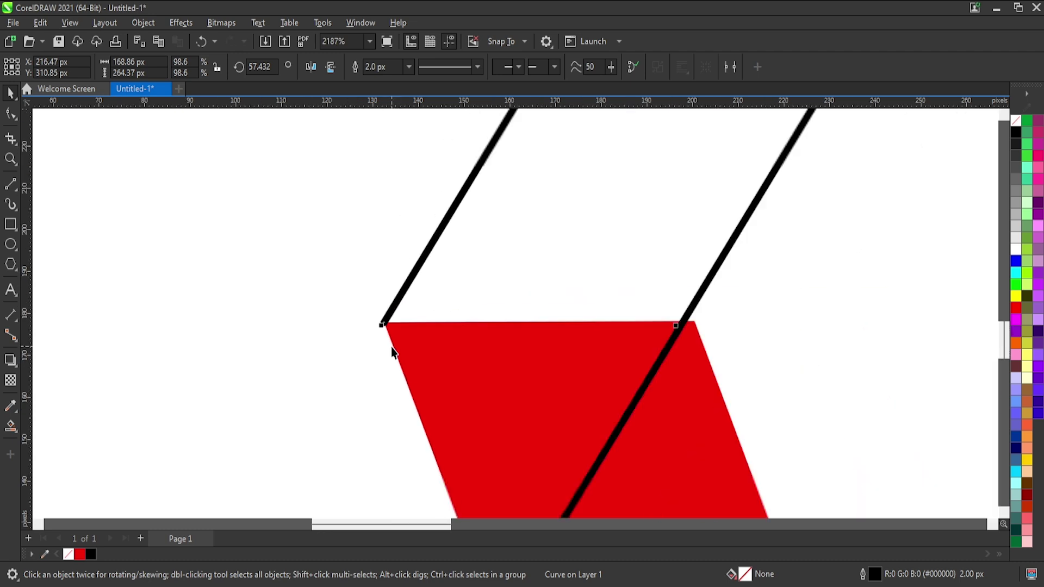
pyautogui.scroll(-4, 391, 347)
pyautogui.click(568, 344)
pyautogui.scroll(-2, 552, 369)
pyautogui.scroll(2, 534, 300)
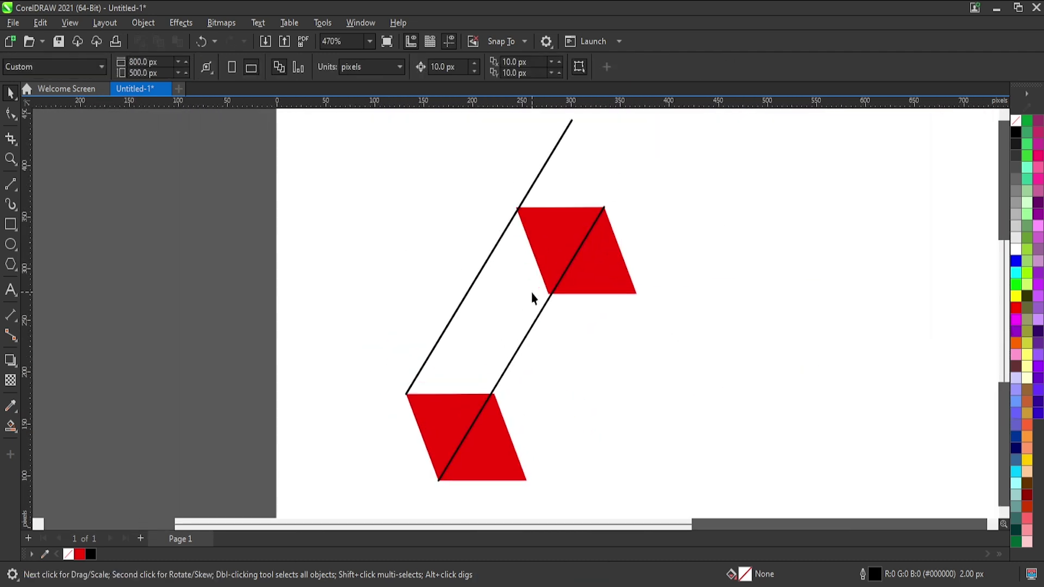
# Move the original diagonal line so its lower end lies at the lower rhombus's upper-right corner.
pyautogui.click(519, 341)
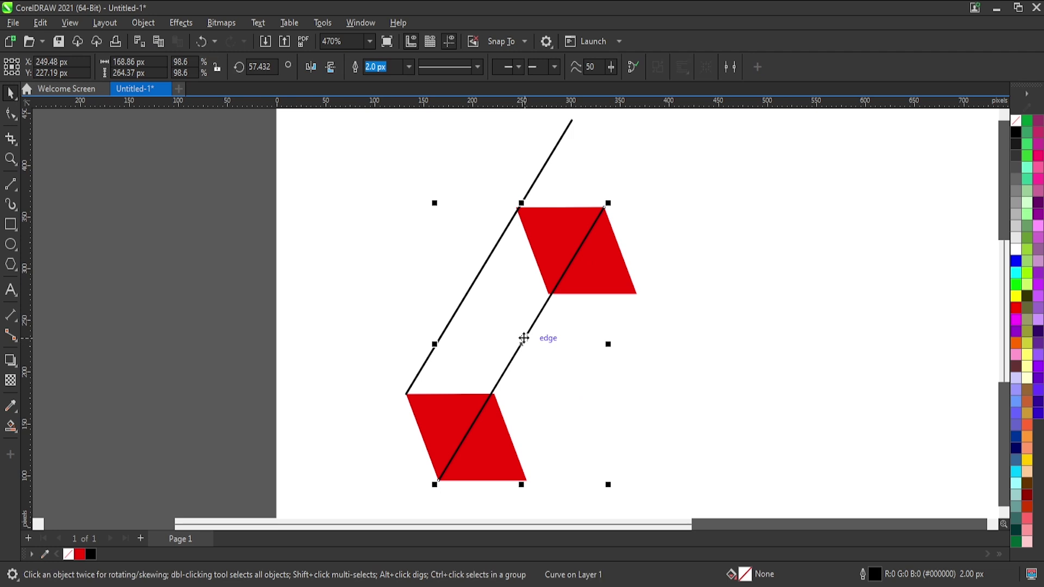
pyautogui.moveTo(440, 483); pyautogui.dragTo(494, 394)
pyautogui.scroll(5, 496, 399)
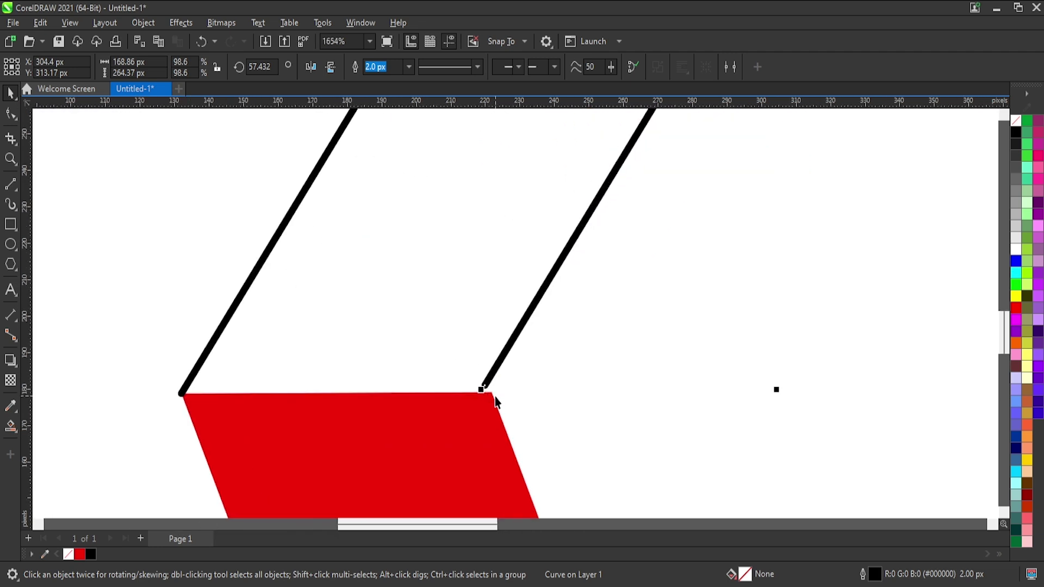
# Align the line with the upper-right corner and place a copy of it partway down the rhombus's slanted right edge.
pyautogui.moveTo(484, 388); pyautogui.dragTo(530, 431)
pyautogui.scroll(-2, 490, 391)
pyautogui.scroll(-3, 496, 377)
pyautogui.scroll(-1, 507, 432)
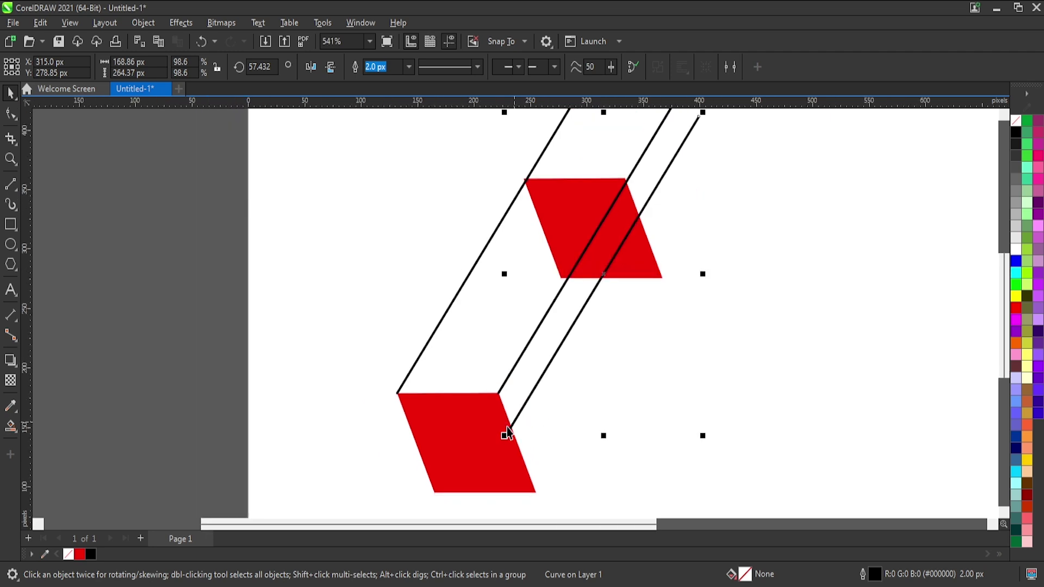
# Try to move the new line copy to the lower rhombus's lower-right corner, and undo the last move.
pyautogui.moveTo(507, 431); pyautogui.dragTo(536, 489)
pyautogui.click(528, 452)
pyautogui.hotkey('ctrl', 'z')
pyautogui.click(551, 412)
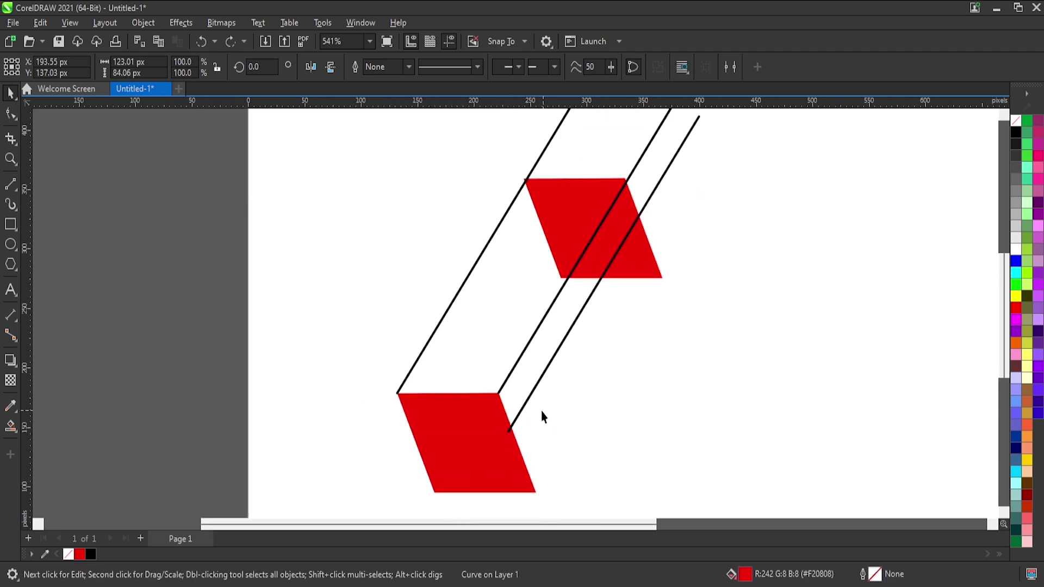
# Move the new line copy so its lower end snaps onto the lower rhombus's lower-right corner.
pyautogui.click(511, 428)
pyautogui.moveTo(510, 440); pyautogui.dragTo(535, 492)
pyautogui.click(609, 477)
pyautogui.scroll(5, 538, 490)
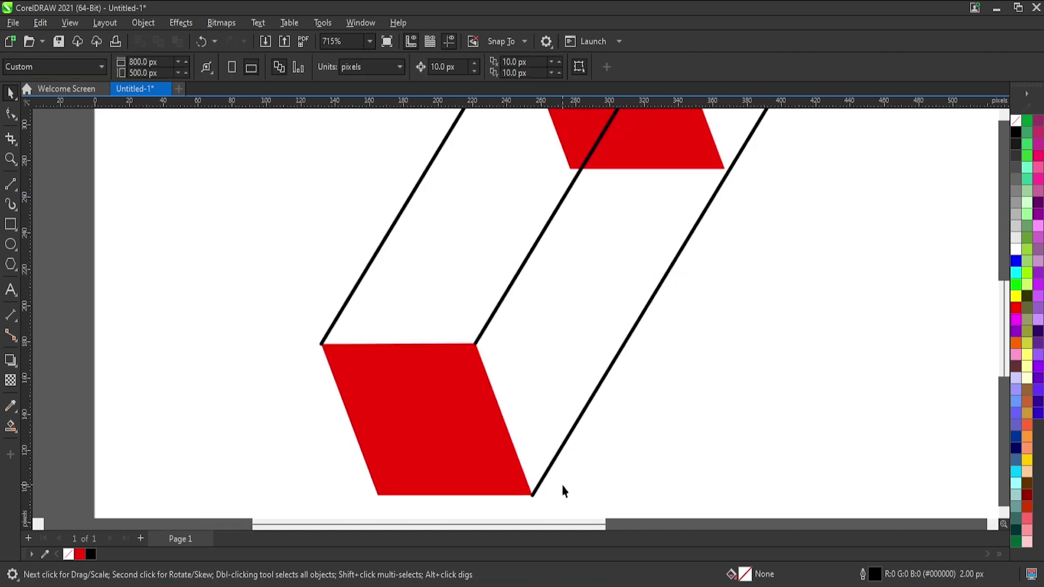
pyautogui.click(506, 455)
pyautogui.moveTo(506, 455)
pyautogui.mouseDown()
pyautogui.moveTo(508, 480)
pyautogui.moveTo(506, 456)
pyautogui.mouseUp()
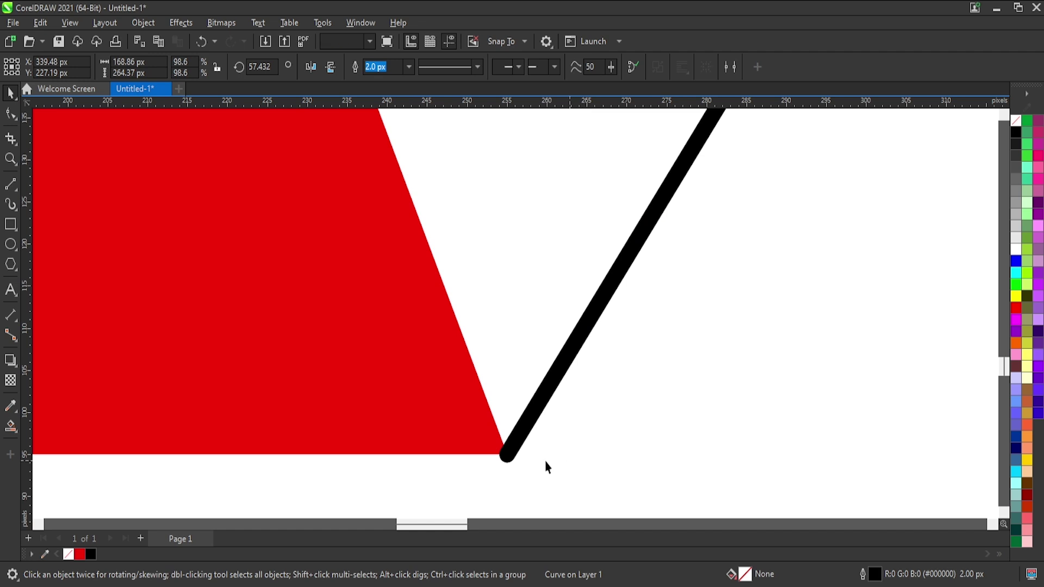
pyautogui.click(546, 464)
pyautogui.scroll(-6, 535, 469)
pyautogui.scroll(-2, 514, 403)
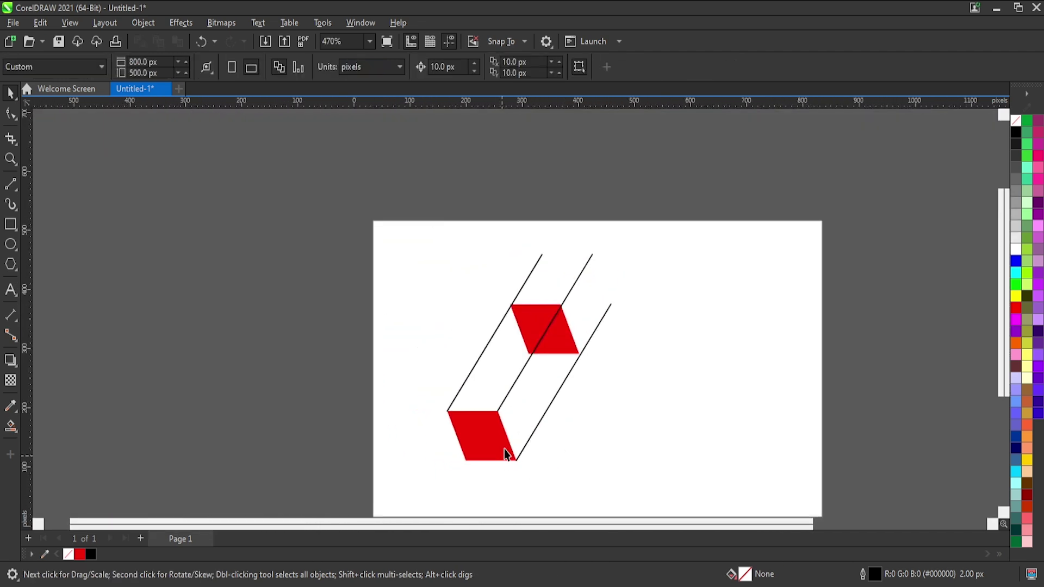
# Move the upper red rhombus up along the slanted lines so its corners meet their upper ends.
pyautogui.click(562, 329)
pyautogui.moveTo(561, 329); pyautogui.dragTo(590, 272)
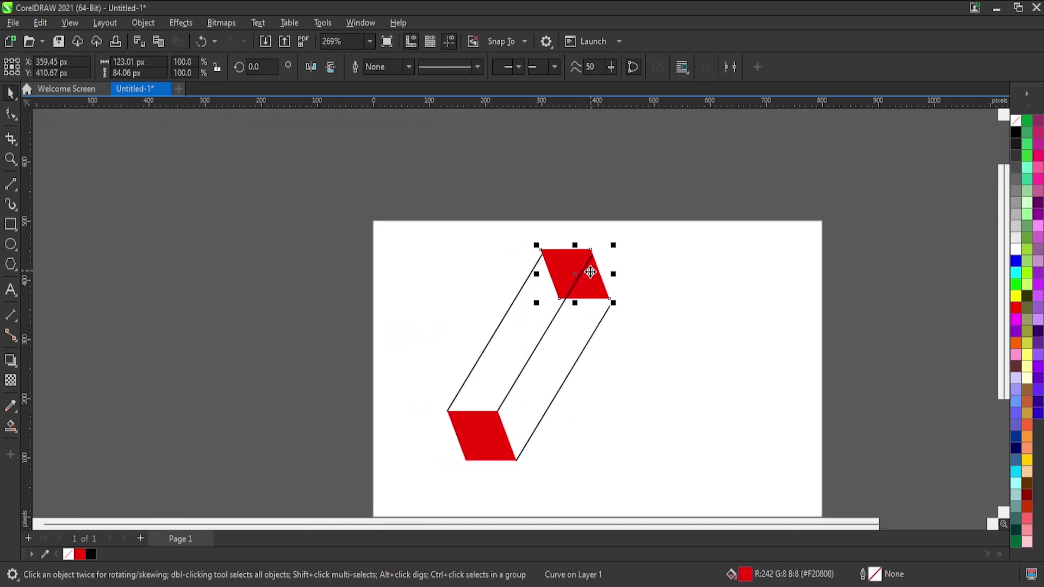
pyautogui.scroll(4, 579, 240)
pyautogui.moveTo(620, 269); pyautogui.dragTo(629, 282)
pyautogui.click(669, 261)
pyautogui.scroll(-2, 671, 264)
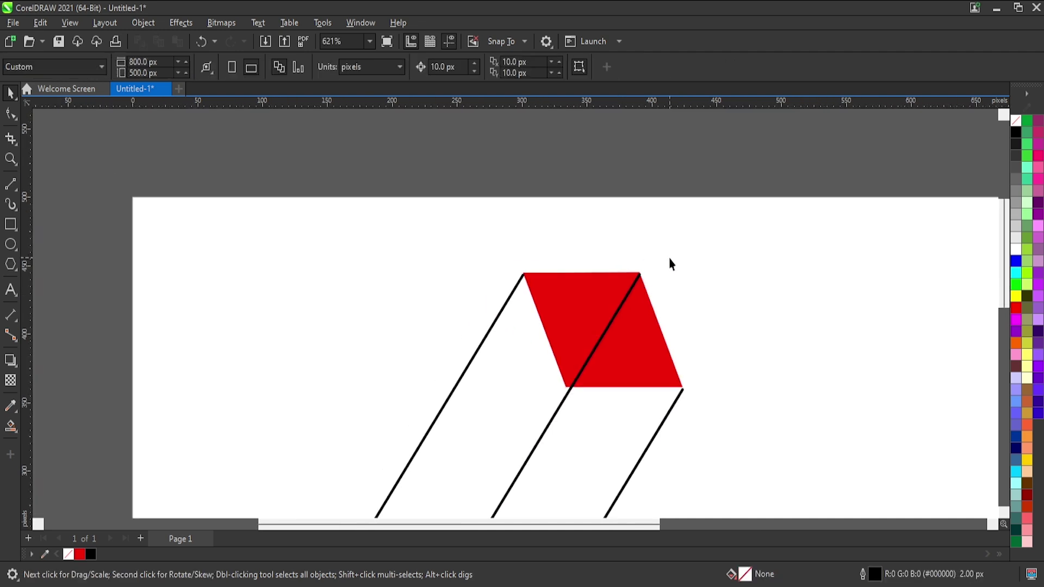
# Show the drawing in wireframe and snap the upper rhombus's upper-right corner node onto the middle line's upper end.
pyautogui.scroll(-2, 671, 265)
pyautogui.scroll(2, 677, 304)
pyautogui.scroll(-2, 682, 329)
pyautogui.scroll(2, 674, 335)
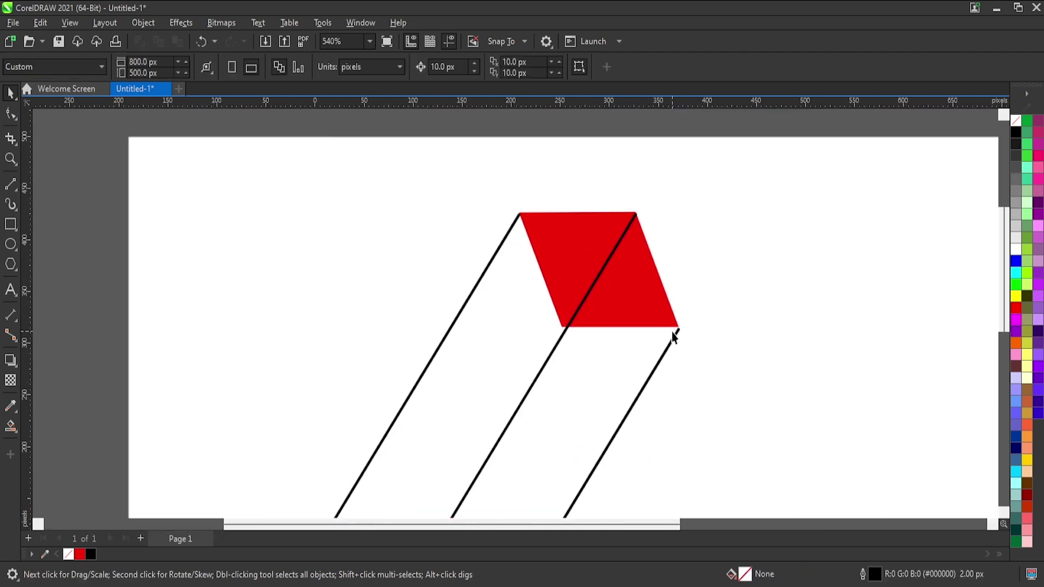
pyautogui.scroll(2, 647, 258)
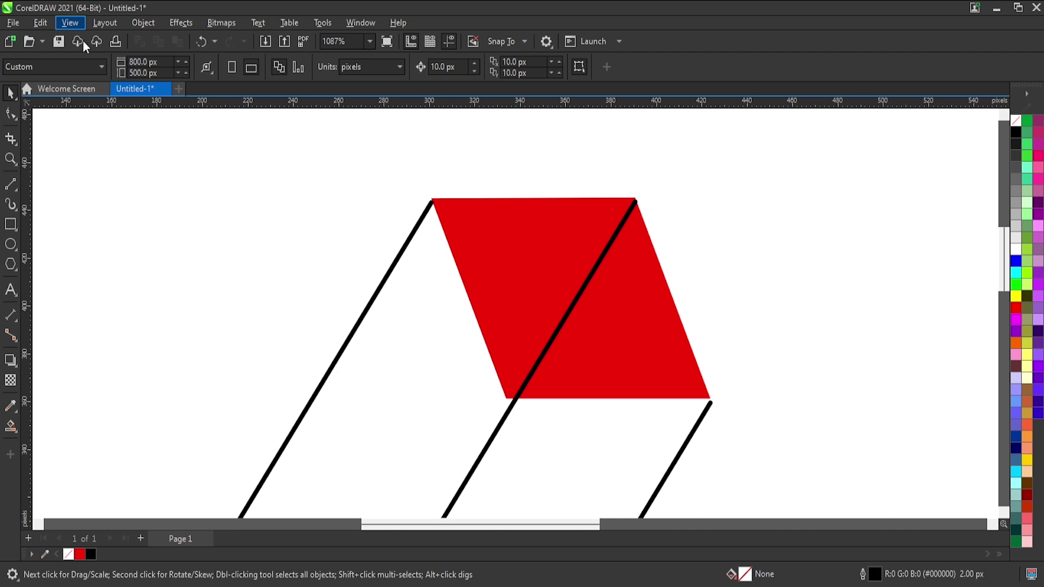
pyautogui.scroll(5, 617, 210)
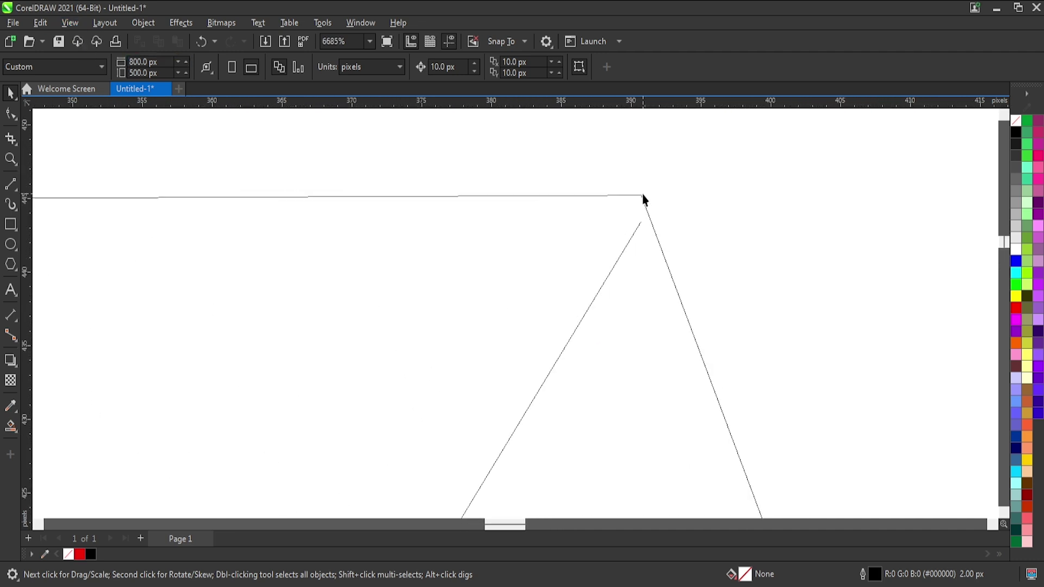
pyautogui.click(643, 209)
pyautogui.moveTo(644, 211)
pyautogui.mouseDown()
pyautogui.moveTo(636, 240)
pyautogui.moveTo(646, 225)
pyautogui.mouseUp()
pyautogui.scroll(-1, 684, 186)
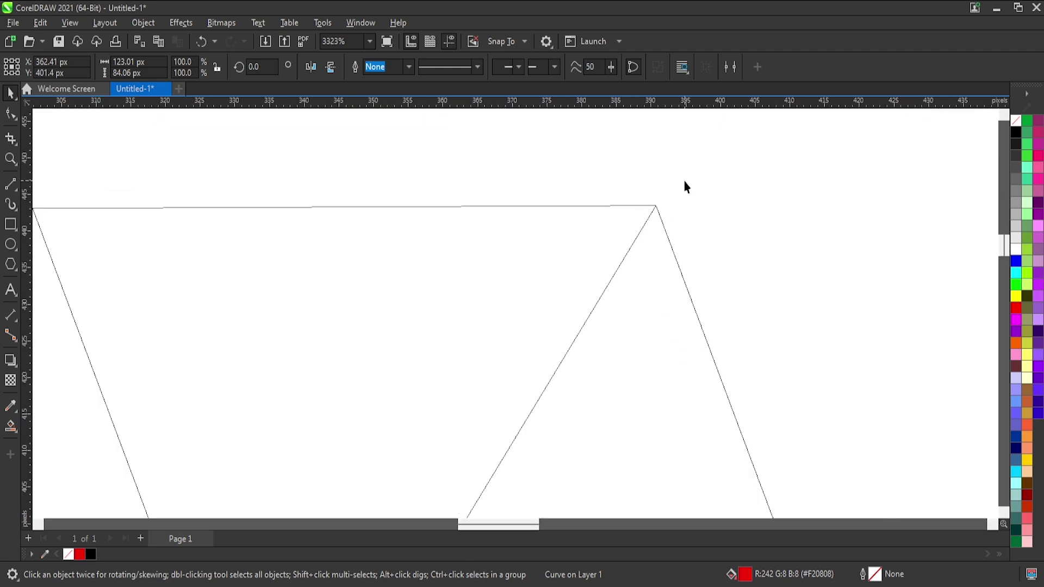
# Examine in wireframe how the line ends meet the corners of the upper and lower rhombuses.
pyautogui.click(684, 181)
pyautogui.scroll(-3, 684, 181)
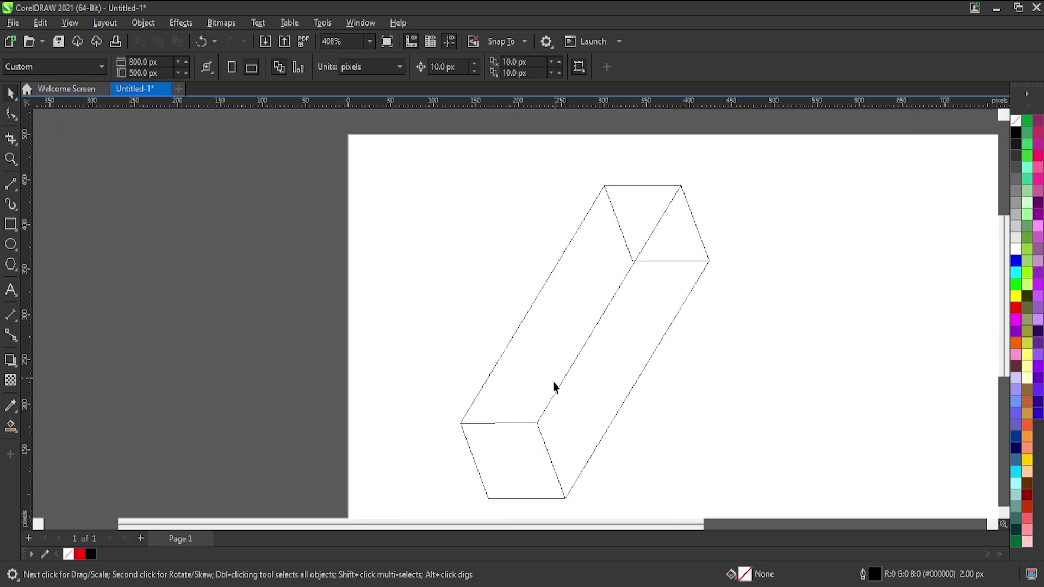
pyautogui.scroll(2, 531, 510)
pyautogui.click(539, 324)
pyautogui.scroll(1, 587, 231)
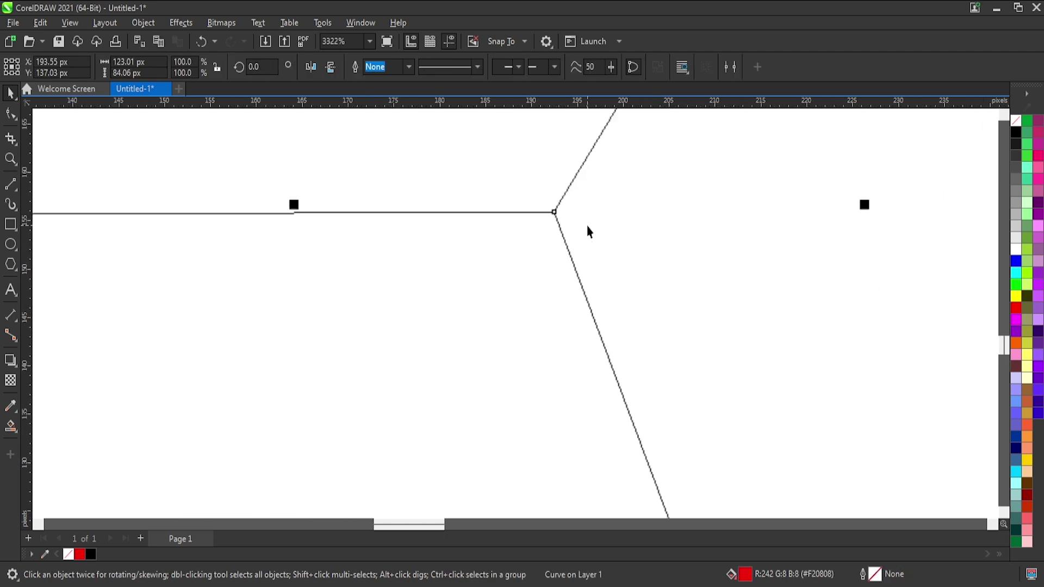
pyautogui.scroll(1, 561, 231)
pyautogui.scroll(-5, 559, 230)
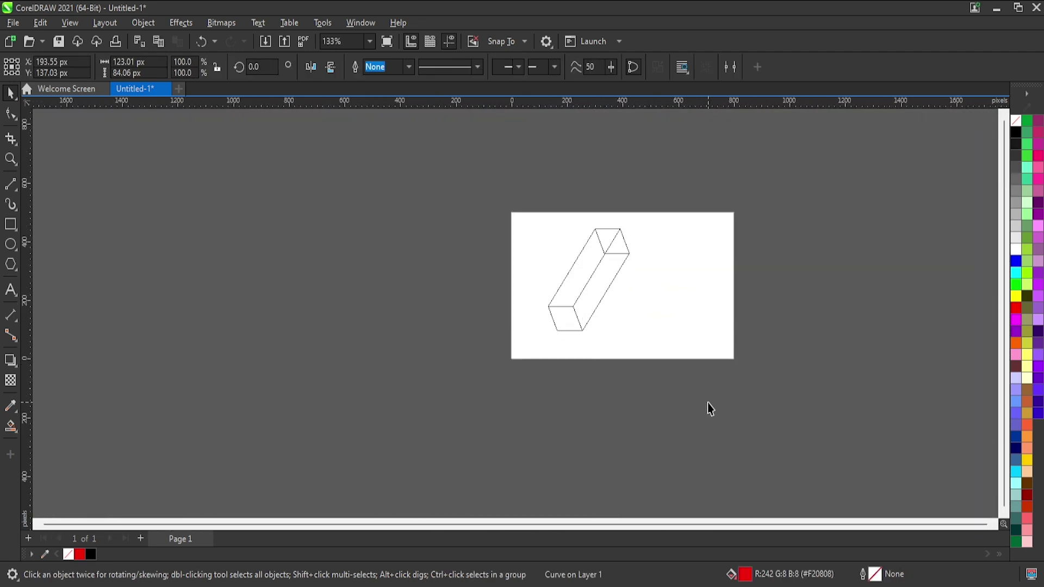
# Restore the full-colour view and smart-fill both long faces, the upper rhombus's halves and the lower rhombus red with 2.08 px black outlines.
pyautogui.hotkey('ctrl', 'a')
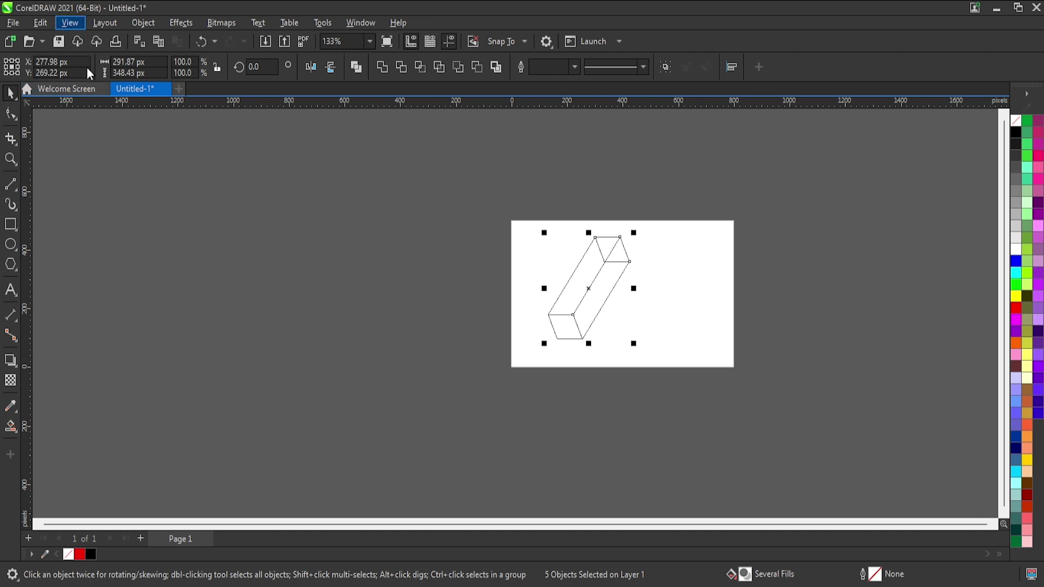
pyautogui.scroll(3, 714, 295)
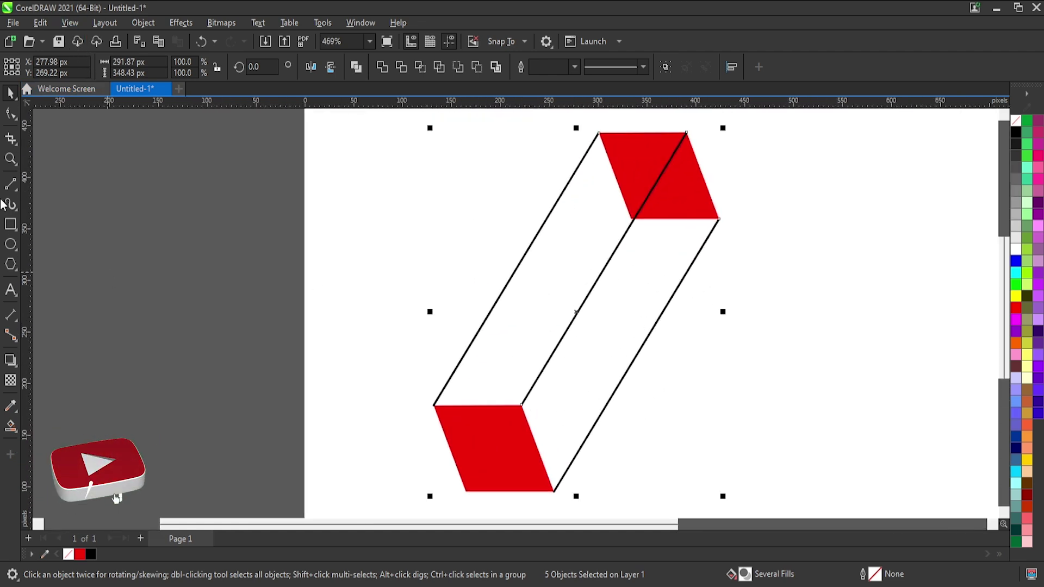
pyautogui.click(10, 426)
pyautogui.click(588, 365)
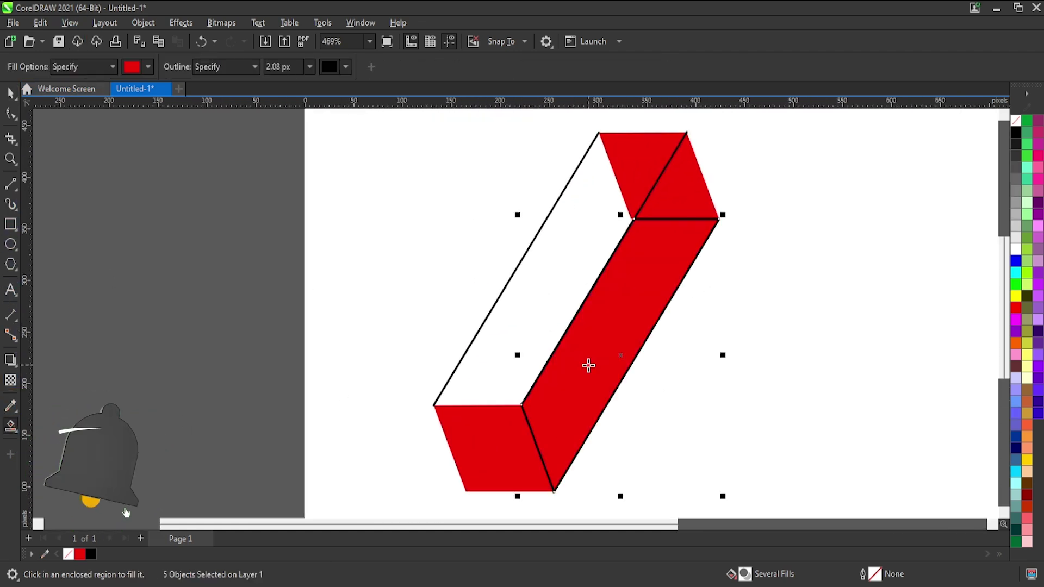
pyautogui.click(561, 293)
pyautogui.click(676, 191)
pyautogui.click(640, 176)
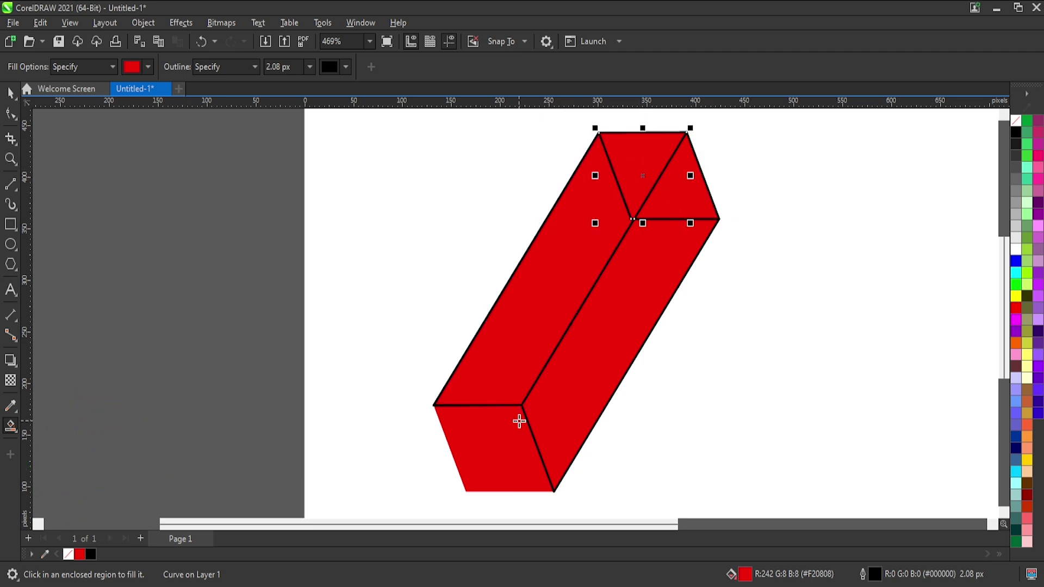
pyautogui.click(510, 425)
pyautogui.click(9, 94)
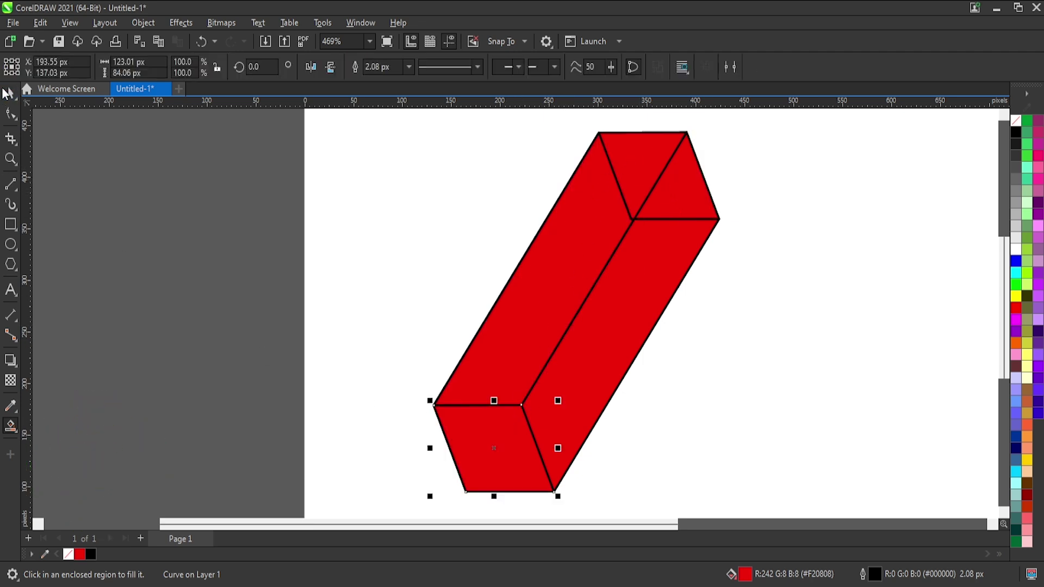
pyautogui.click(792, 303)
# Select all the smart-filled faces and move them together to the right of the original line construction.
pyautogui.click(659, 226)
pyautogui.keyDown('shift'); pyautogui.click(638, 167); pyautogui.keyUp('shift')
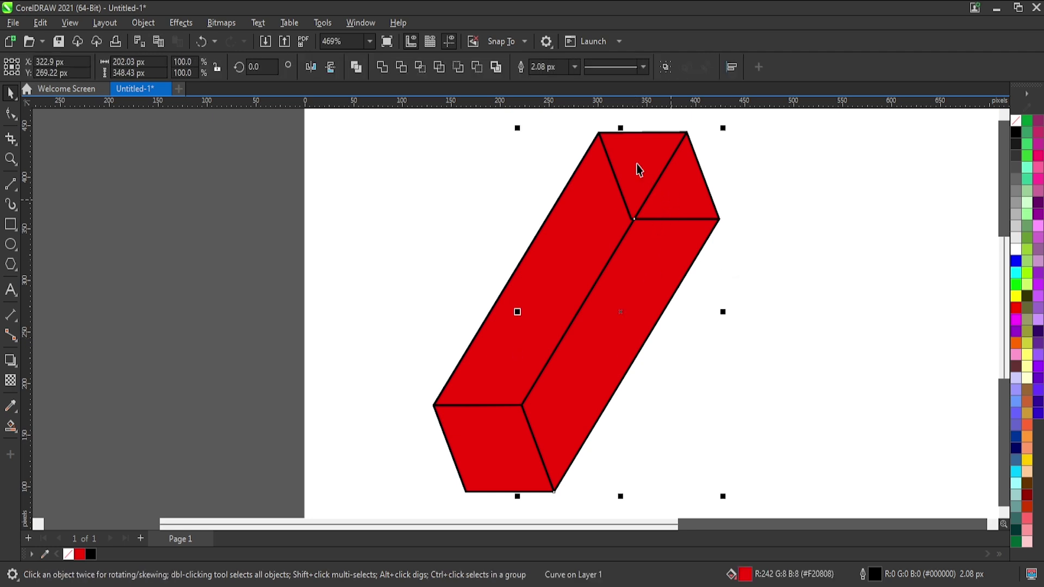
pyautogui.keyDown('shift'); pyautogui.click(560, 249); pyautogui.keyUp('shift')
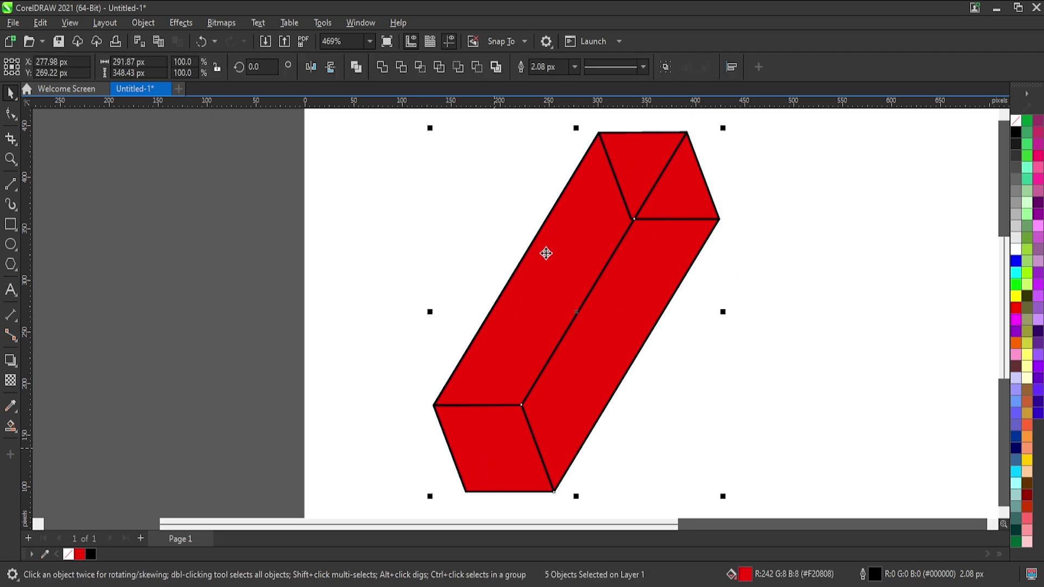
pyautogui.scroll(-1, 543, 258)
pyautogui.moveTo(555, 250); pyautogui.dragTo(717, 275)
# Weld each triangular half of the upper rhombus to its adjoining long face of the filled bar.
pyautogui.click(804, 255)
pyautogui.keyDown('shift'); pyautogui.click(768, 322); pyautogui.keyUp('shift')
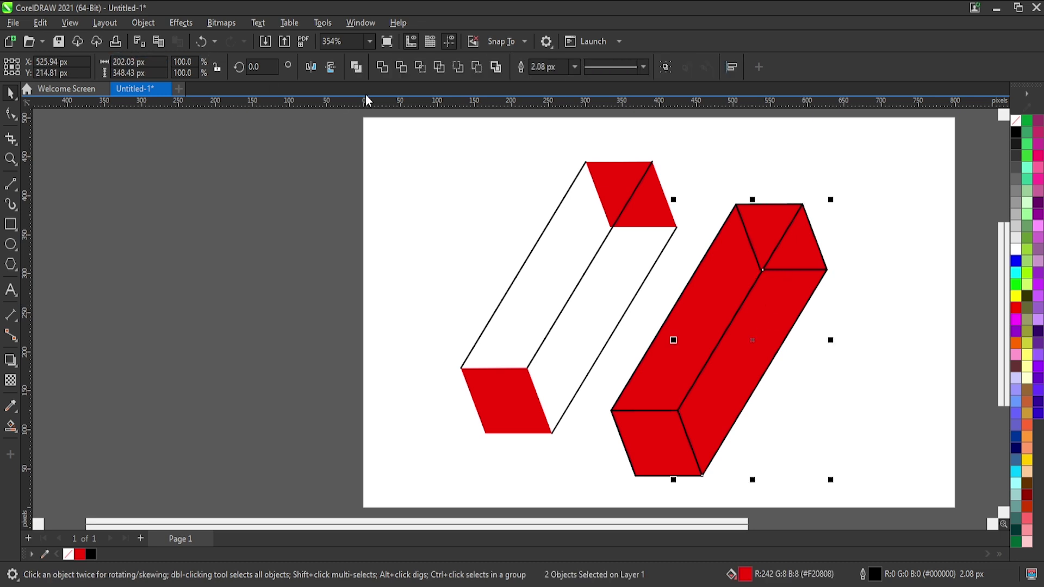
pyautogui.click(385, 65)
pyautogui.click(714, 204)
pyautogui.click(737, 218)
pyautogui.keyDown('shift'); pyautogui.click(769, 220); pyautogui.keyUp('shift')
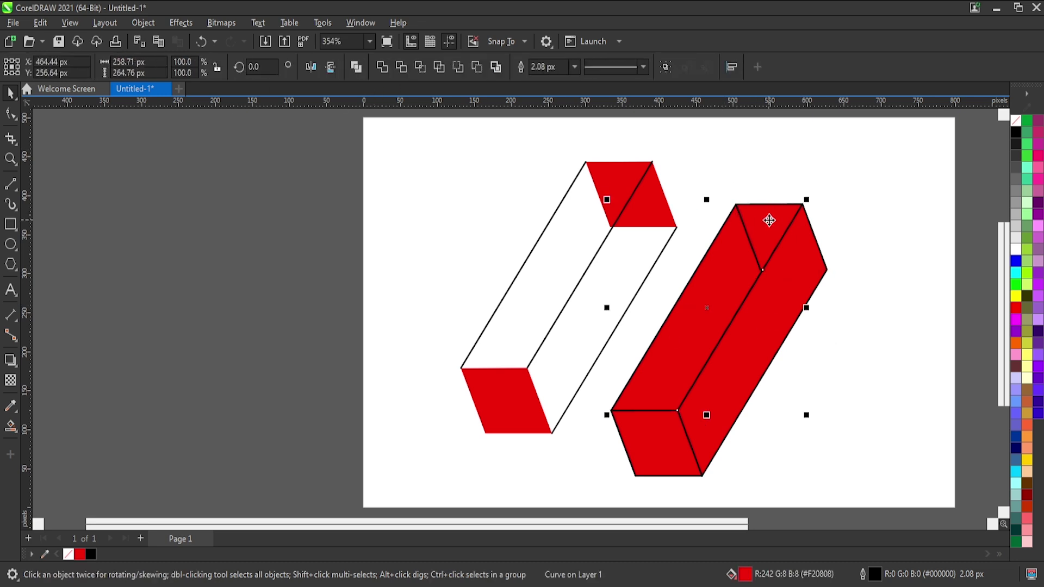
pyautogui.click(852, 237)
# Delete the original construction of red rhombuses and diagonal lines beside the filled bar.
pyautogui.scroll(-4, 618, 298)
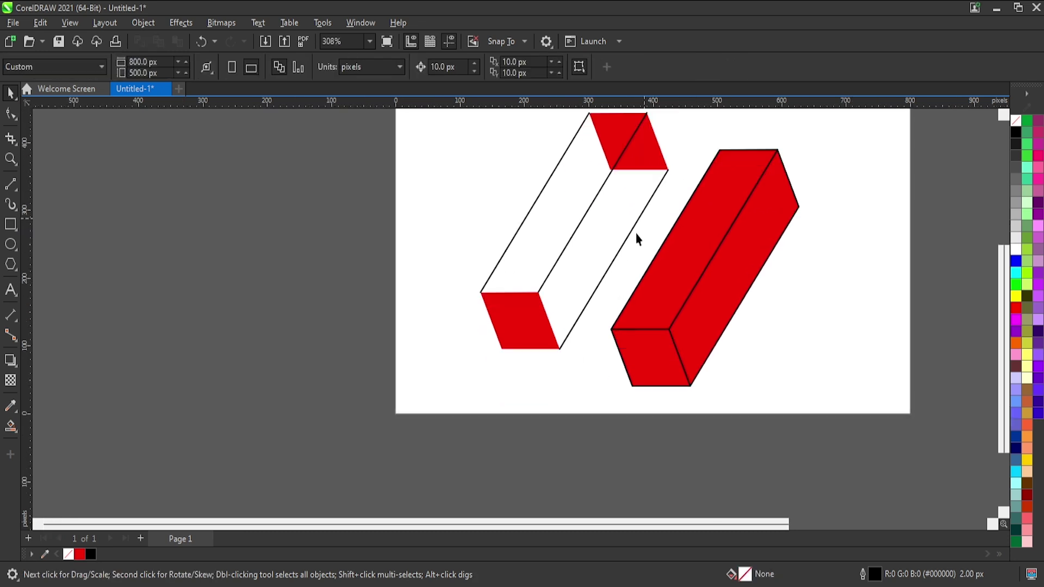
pyautogui.scroll(-1, 628, 440)
pyautogui.moveTo(541, 342); pyautogui.dragTo(489, 373)
pyautogui.press('Delete')
# Fill the bar's upper long face with grey #B3B3B3 and its front end face with light grey #CCCCCC.
pyautogui.click(648, 350)
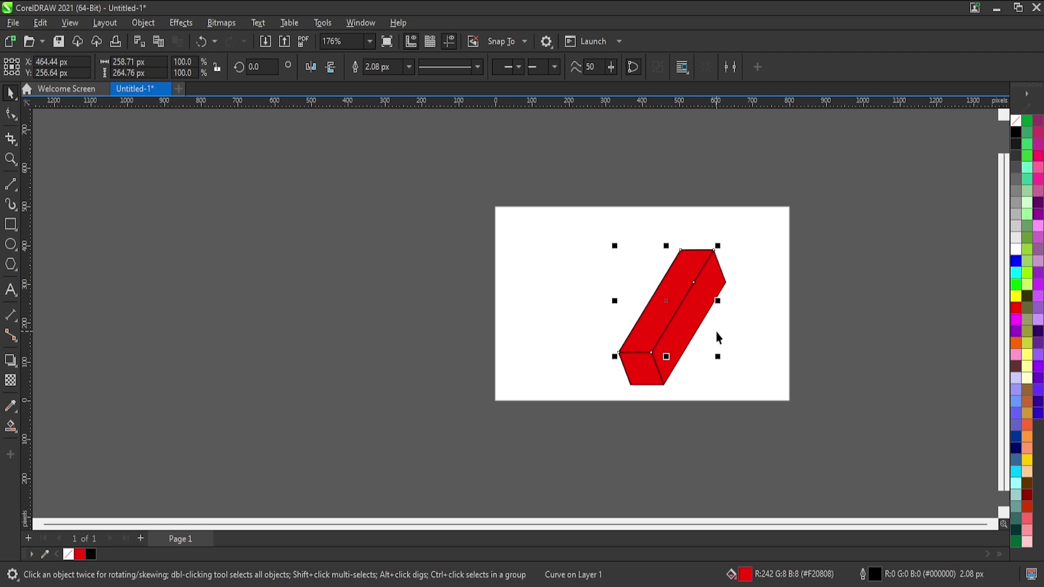
pyautogui.scroll(7, 717, 338)
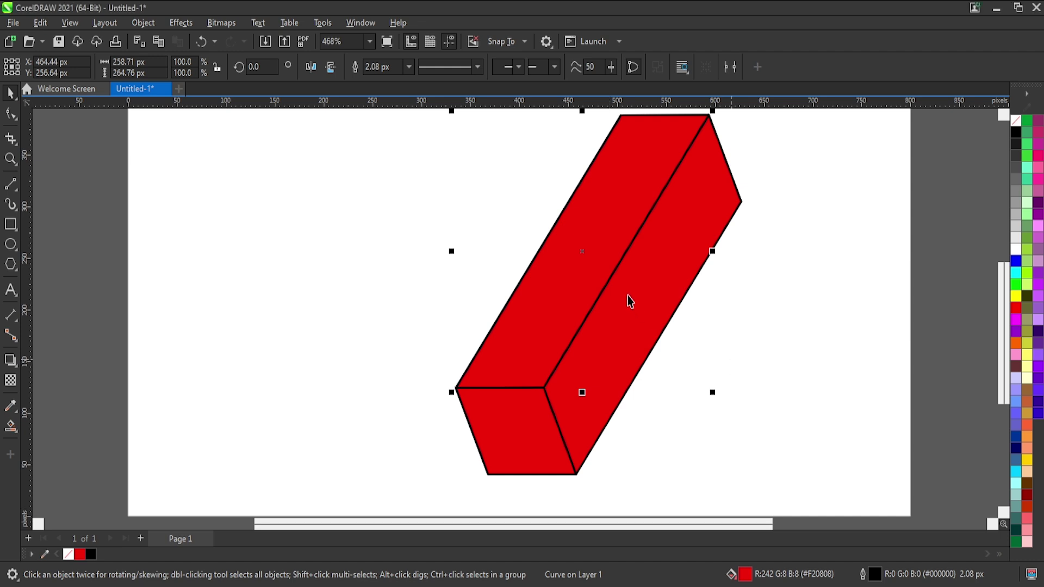
pyautogui.click(769, 272)
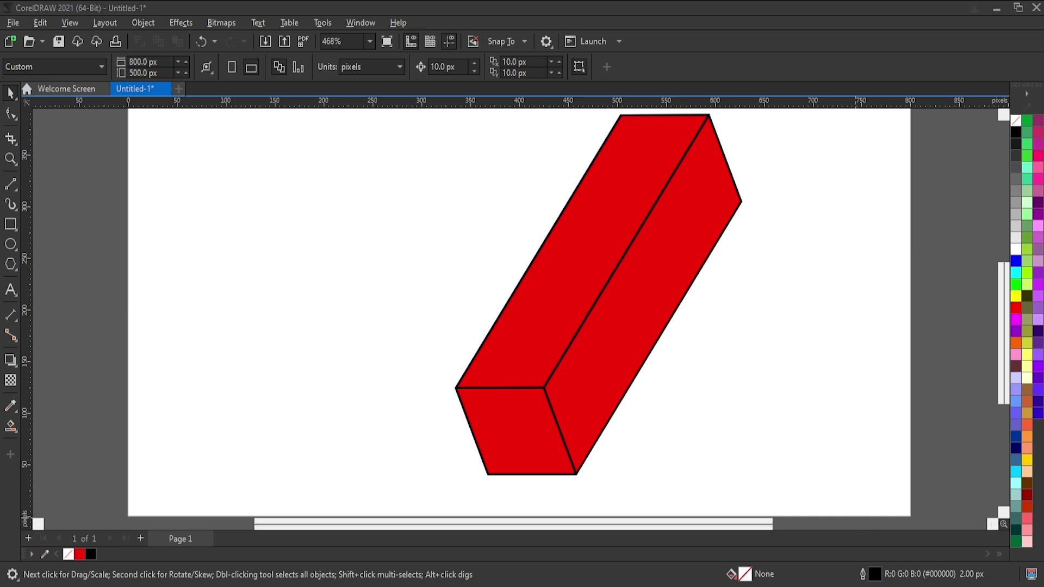
pyautogui.click(556, 267)
pyautogui.click(1017, 236)
pyautogui.click(1013, 220)
pyautogui.click(559, 411)
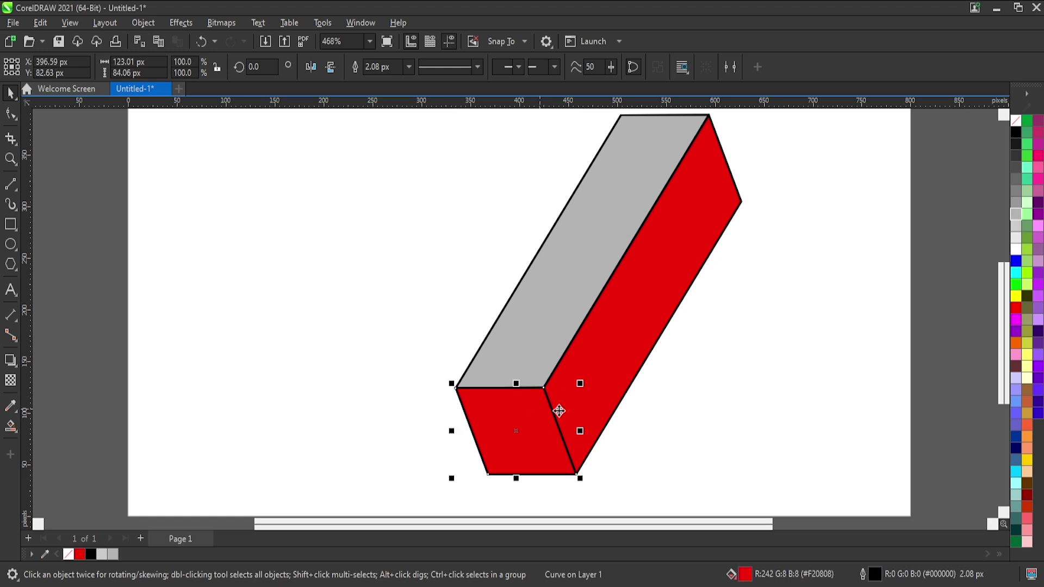
pyautogui.click(1017, 214)
pyautogui.click(1016, 227)
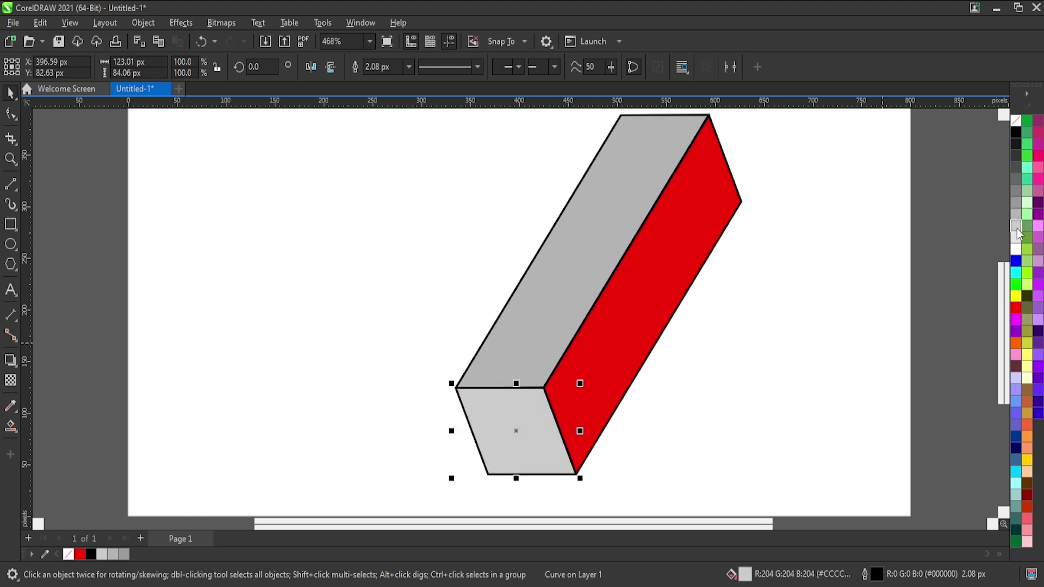
# Fill the bar's side face with dark grey #4D4D4D and remove the outlines from all its faces.
pyautogui.click(671, 275)
pyautogui.click(1016, 167)
pyautogui.keyDown('shift'); pyautogui.click(521, 468); pyautogui.keyUp('shift')
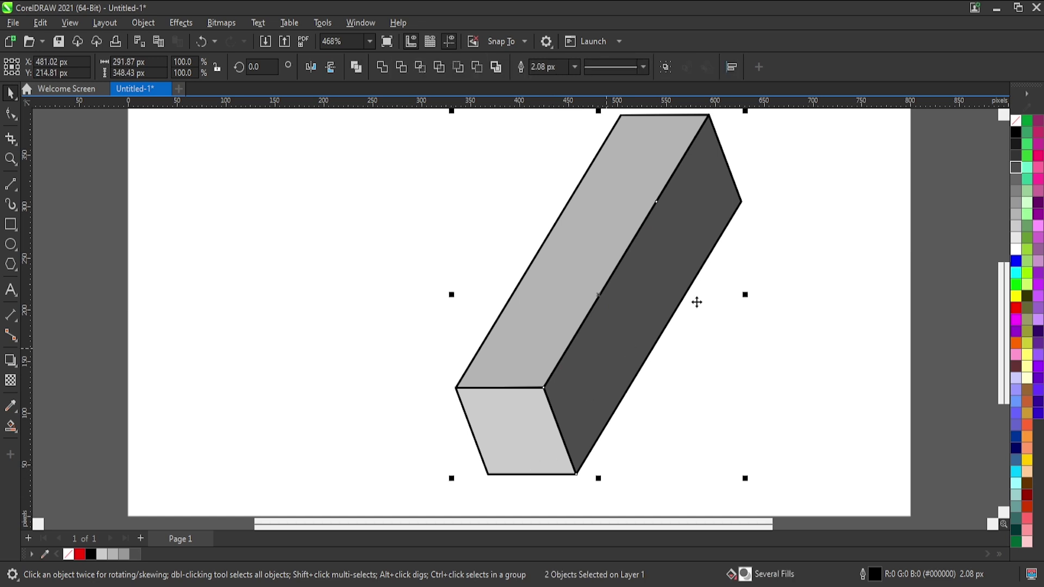
pyautogui.rightClick(1015, 124)
pyautogui.click(888, 202)
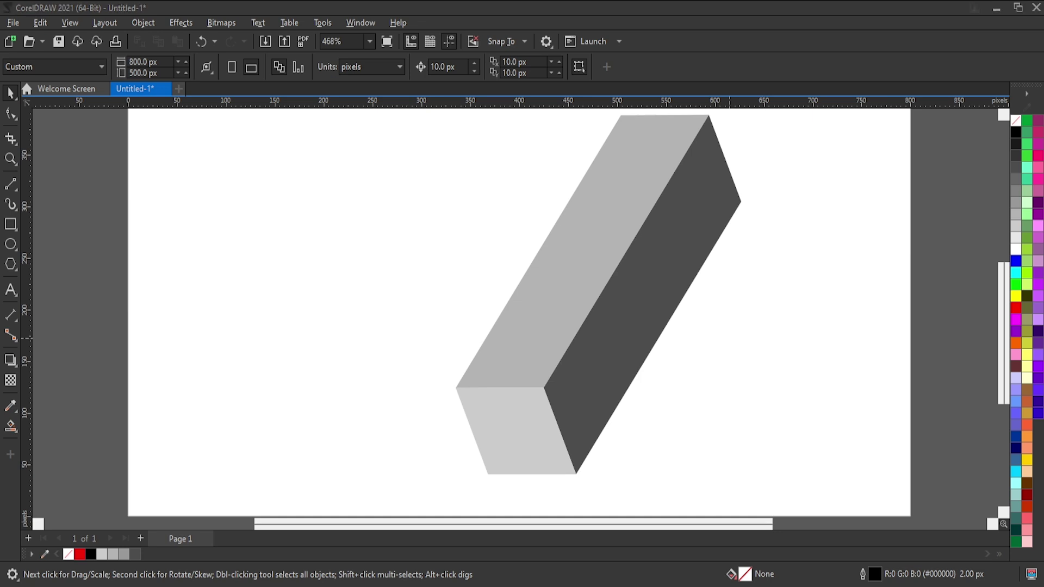
# Recolour the bar's front end face to grey #B3B3B3 and its upper long face to #999999.
pyautogui.click(503, 420)
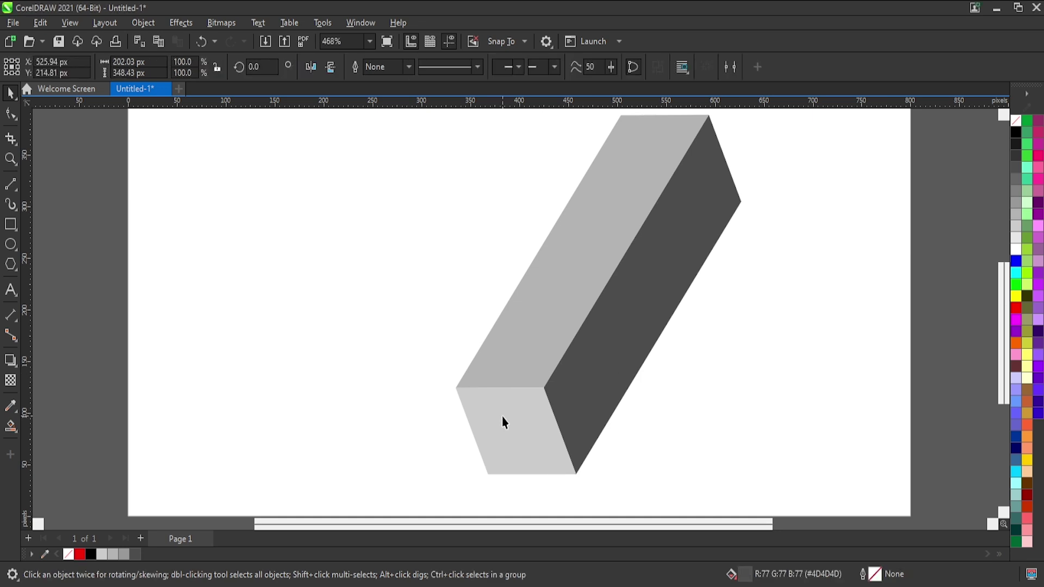
pyautogui.click(1016, 218)
pyautogui.click(611, 276)
pyautogui.click(1014, 201)
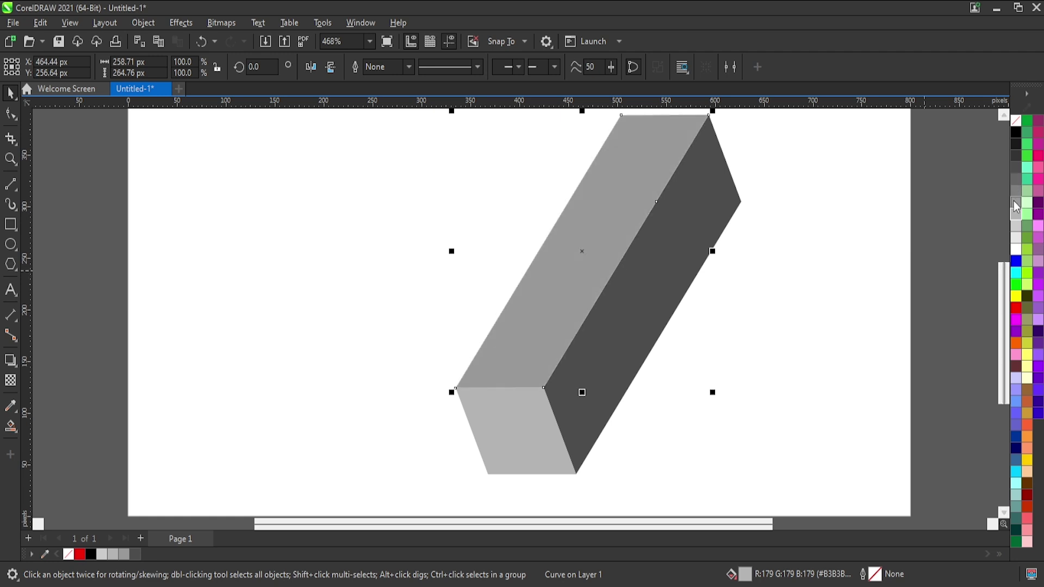
pyautogui.click(867, 270)
# Move the whole bar to the page's lower-left area and scale it down to about 150 by 180 px.
pyautogui.scroll(-3, 769, 359)
pyautogui.moveTo(825, 158); pyautogui.dragTo(486, 535)
pyautogui.hotkey('ctrl', 'f')
pyautogui.moveTo(651, 353); pyautogui.dragTo(389, 330)
pyautogui.moveTo(491, 185); pyautogui.dragTo(412, 253)
pyautogui.scroll(1, 378, 374)
# Duplicate the bar, flip the copy vertically, and snap its lower end onto the original's lower end to form a V.
pyautogui.moveTo(330, 369); pyautogui.dragTo(426, 377)
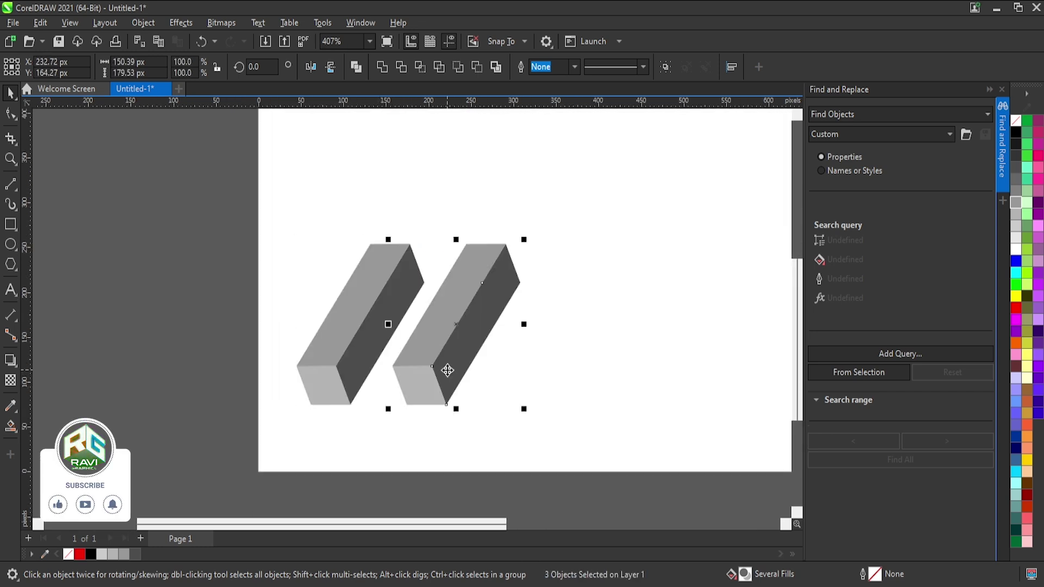
pyautogui.click(329, 67)
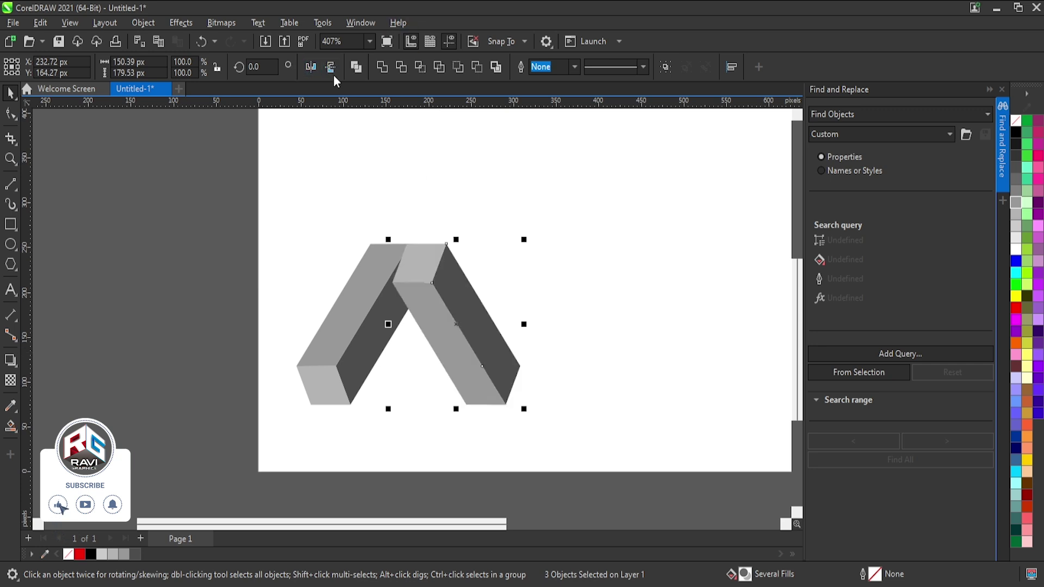
pyautogui.moveTo(464, 402); pyautogui.dragTo(309, 402)
pyautogui.moveTo(311, 406); pyautogui.dragTo(311, 404)
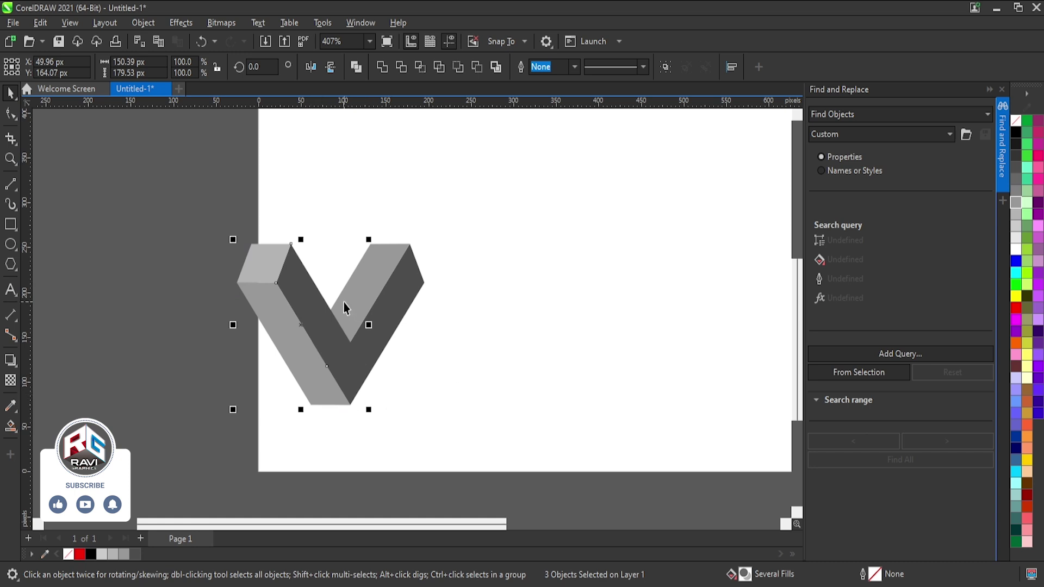
# Send the flipped bar behind the original bar's faces and skew its upper end to the right.
pyautogui.hotkey('ctrl', 'pagedown')
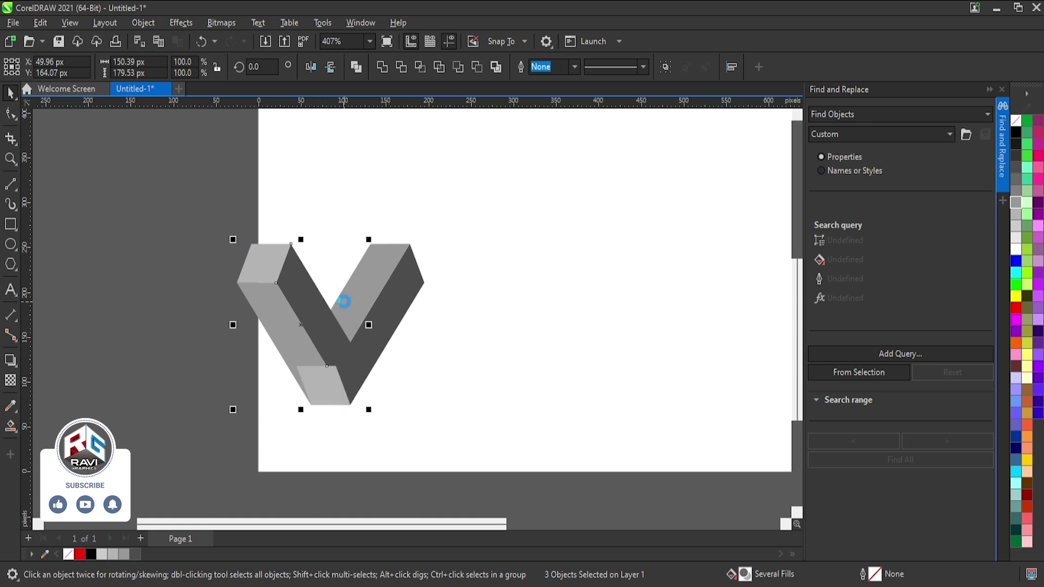
pyautogui.hotkey('ctrl', 'pagedown')
pyautogui.click(300, 256)
pyautogui.moveTo(300, 244); pyautogui.dragTo(338, 240)
pyautogui.click(520, 256)
# Place a copy of the V directly beside the original, aligning their tops to form a W.
pyautogui.click(345, 302)
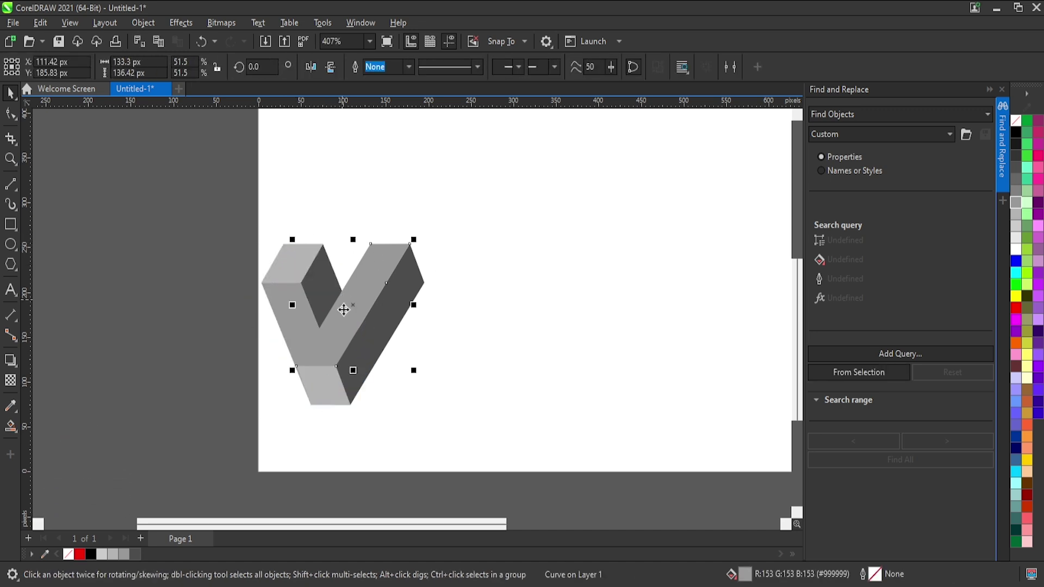
pyautogui.moveTo(313, 344); pyautogui.dragTo(403, 370)
pyautogui.moveTo(374, 271); pyautogui.dragTo(371, 244)
pyautogui.click(444, 201)
# Group all pieces of the W, enlarge the group to 492.95 by 301.44 px, and centre it on the page.
pyautogui.scroll(-2, 488, 303)
pyautogui.moveTo(564, 194); pyautogui.dragTo(238, 466)
pyautogui.hotkey('ctrl', 'g')
pyautogui.scroll(-4, 364, 374)
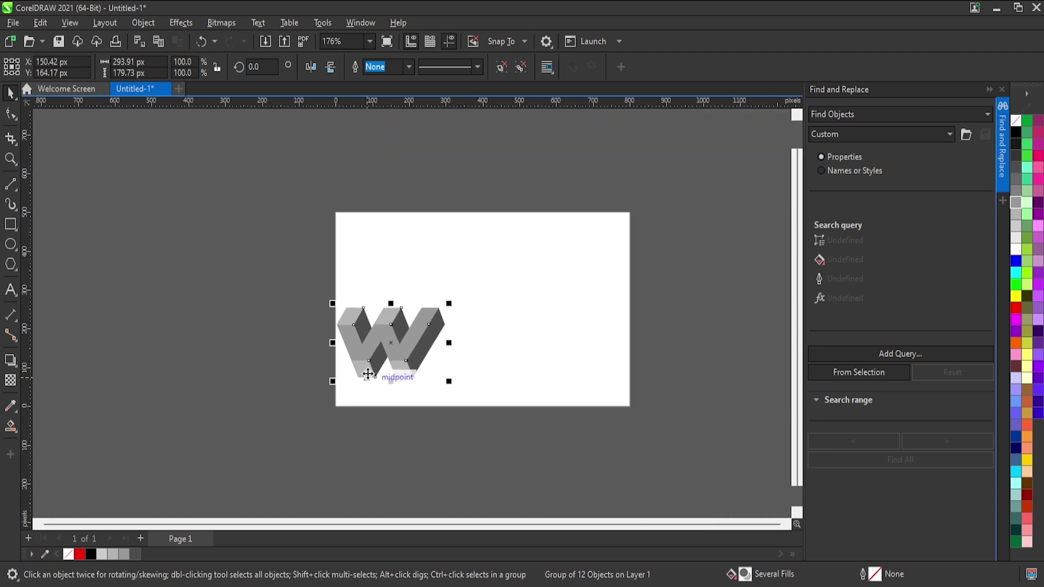
pyautogui.moveTo(450, 306); pyautogui.dragTo(524, 232)
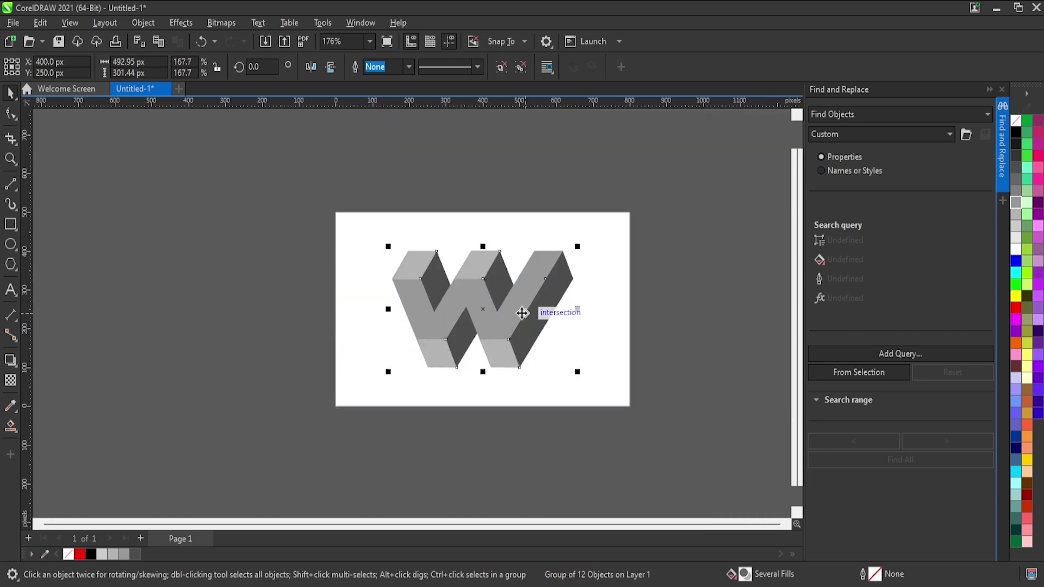
# Duplicate the W, flip the copy vertically, and place it underneath so its upper ends meet the original's lower ends.
pyautogui.scroll(3, 517, 306)
pyautogui.moveTo(517, 306); pyautogui.dragTo(498, 377)
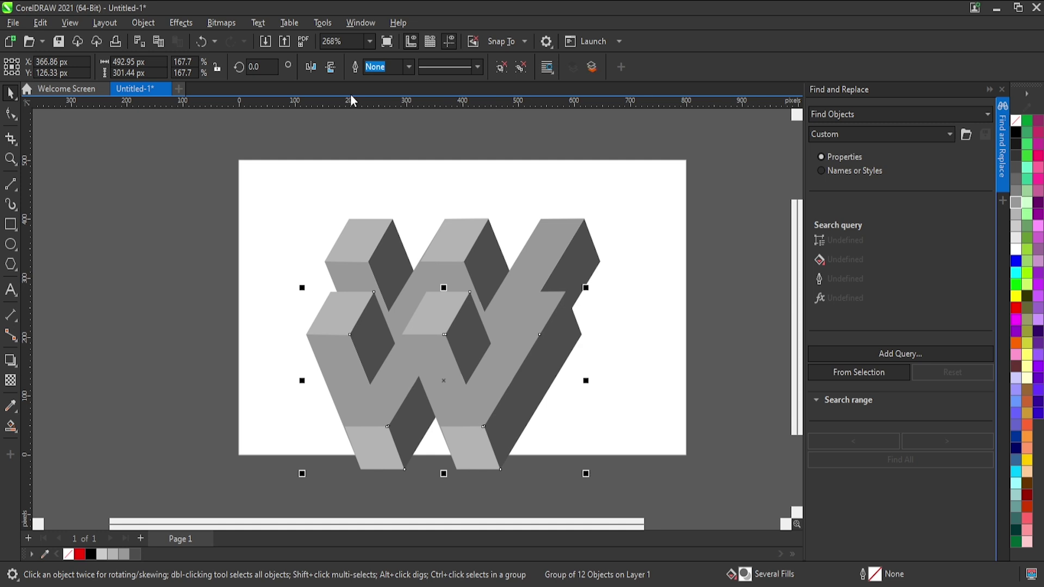
pyautogui.click(330, 67)
pyautogui.moveTo(478, 323); pyautogui.dragTo(503, 437)
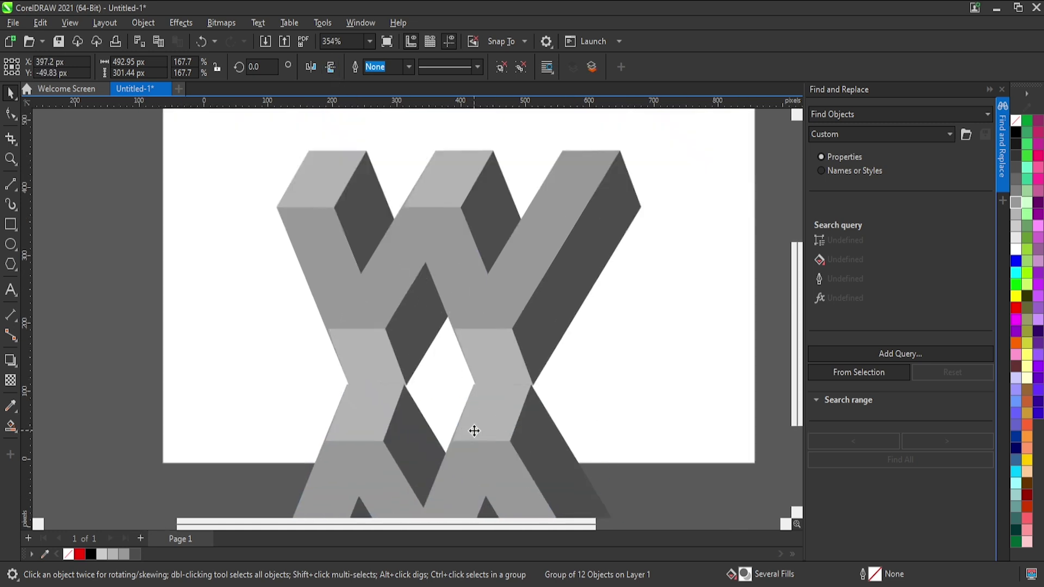
pyautogui.scroll(5, 479, 427)
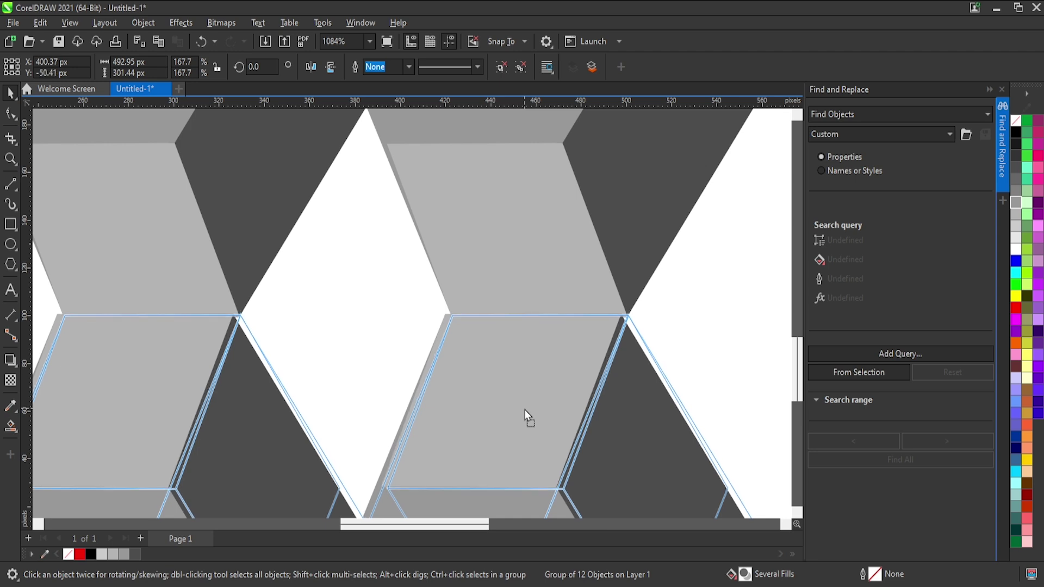
pyautogui.scroll(-5, 620, 324)
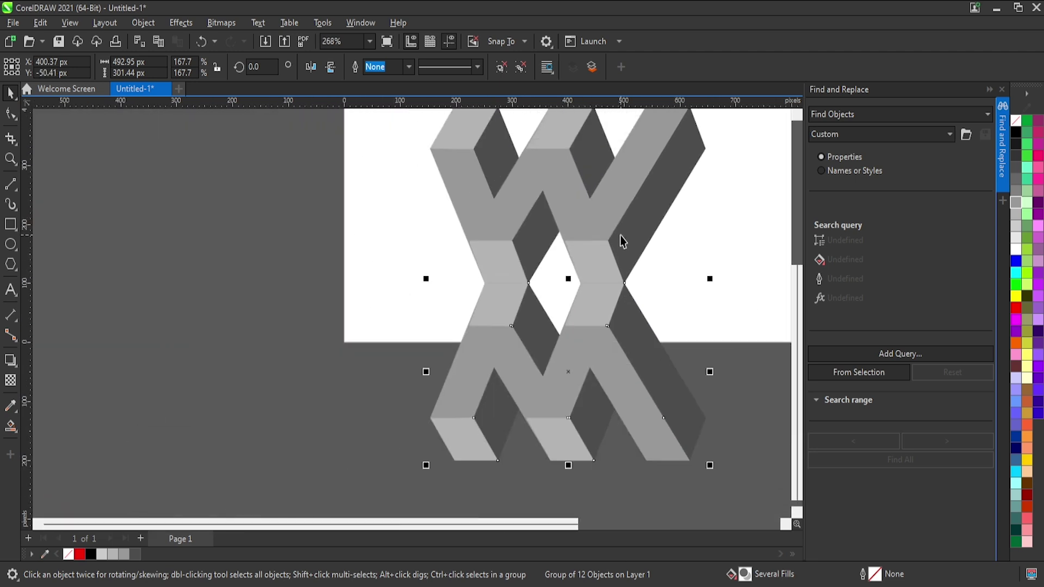
# Apply a vertical linear fountain transparency to the flipped W so it fades out at the page's lower edge.
pyautogui.click(10, 379)
pyautogui.moveTo(581, 270); pyautogui.dragTo(582, 375)
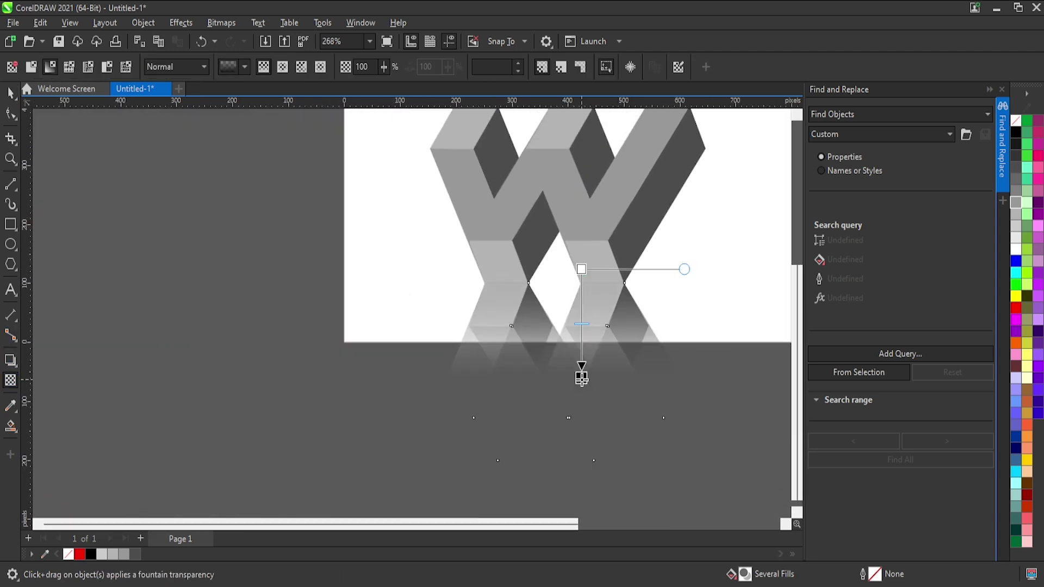
pyautogui.moveTo(599, 241); pyautogui.dragTo(600, 347)
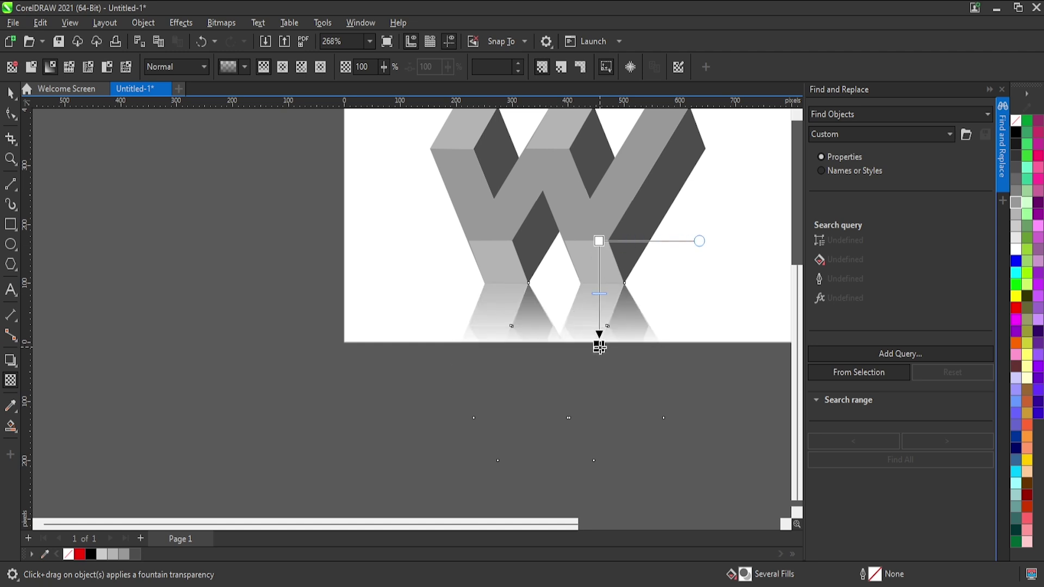
# Shorten and soften the reflection's fade by raising both the start and end of its vertical fountain transparency.
pyautogui.moveTo(601, 246)
pyautogui.mouseDown()
pyautogui.moveTo(601, 216)
pyautogui.moveTo(600, 254)
pyautogui.moveTo(599, 235)
pyautogui.mouseUp()
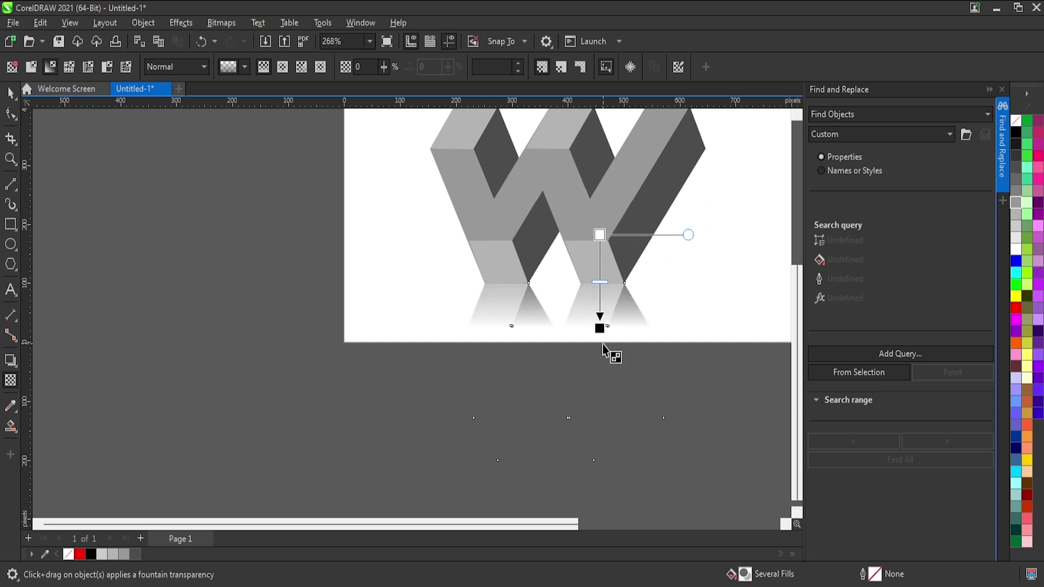
pyautogui.moveTo(599, 327)
pyautogui.mouseDown()
pyautogui.moveTo(599, 306)
pyautogui.moveTo(599, 316)
pyautogui.mouseUp()
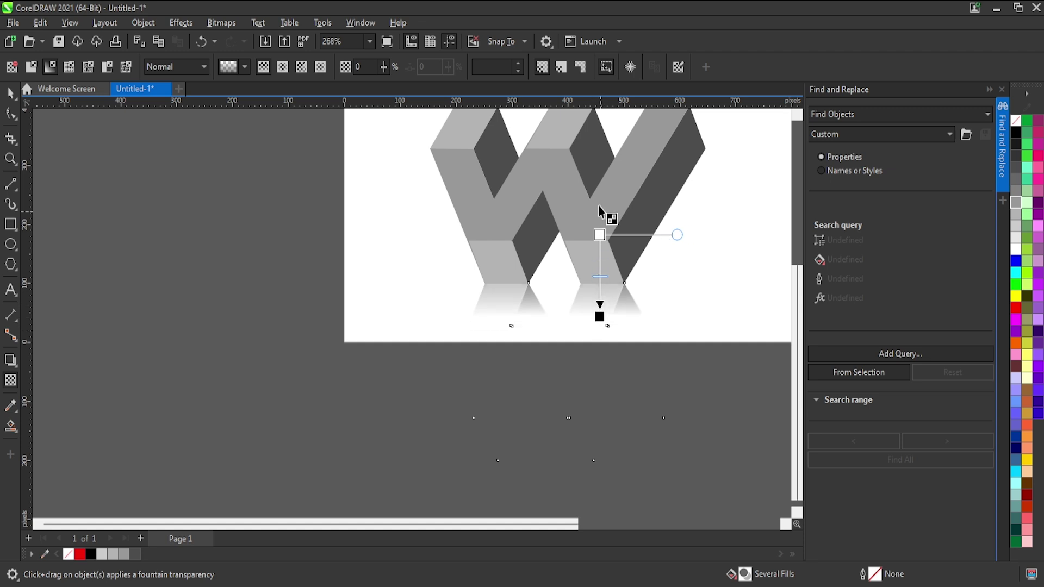
pyautogui.moveTo(600, 234); pyautogui.dragTo(602, 154)
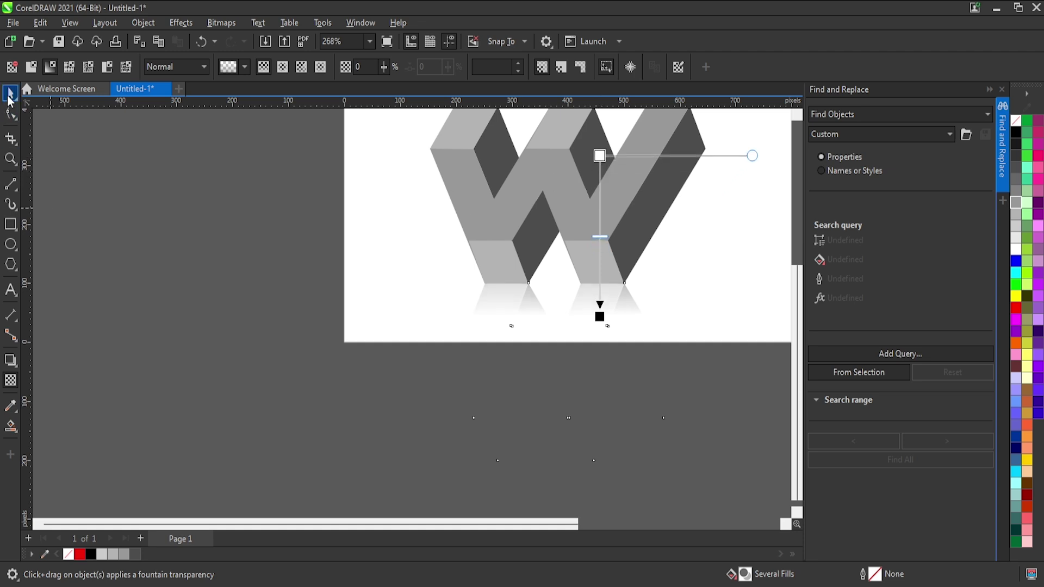
pyautogui.click(9, 96)
pyautogui.click(313, 314)
# Draw a background rectangle about 810 by 498 px covering the whole page.
pyautogui.scroll(-3, 360, 372)
pyautogui.scroll(-2, 441, 450)
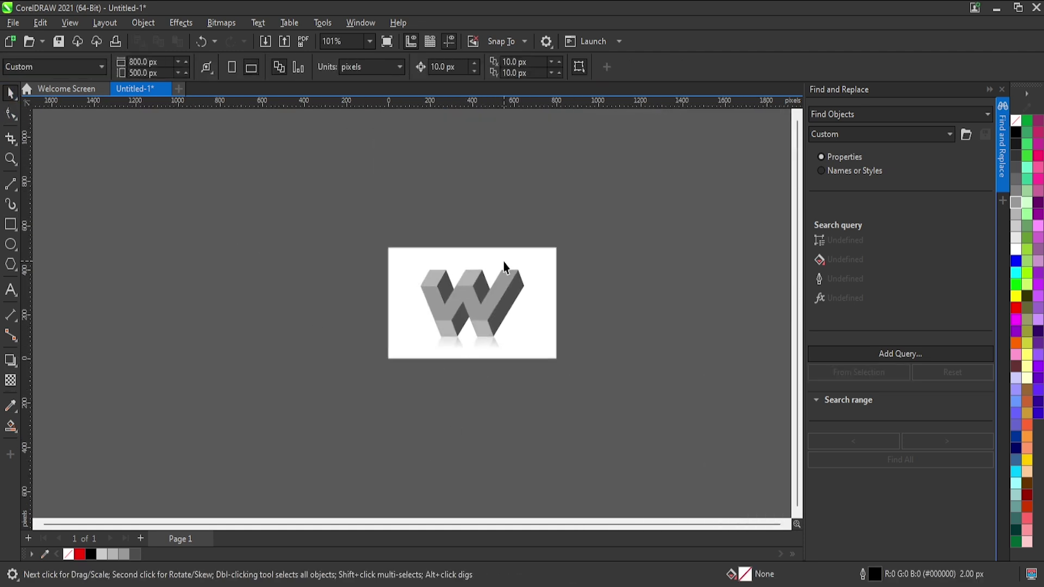
pyautogui.scroll(2, 506, 267)
pyautogui.click(10, 224)
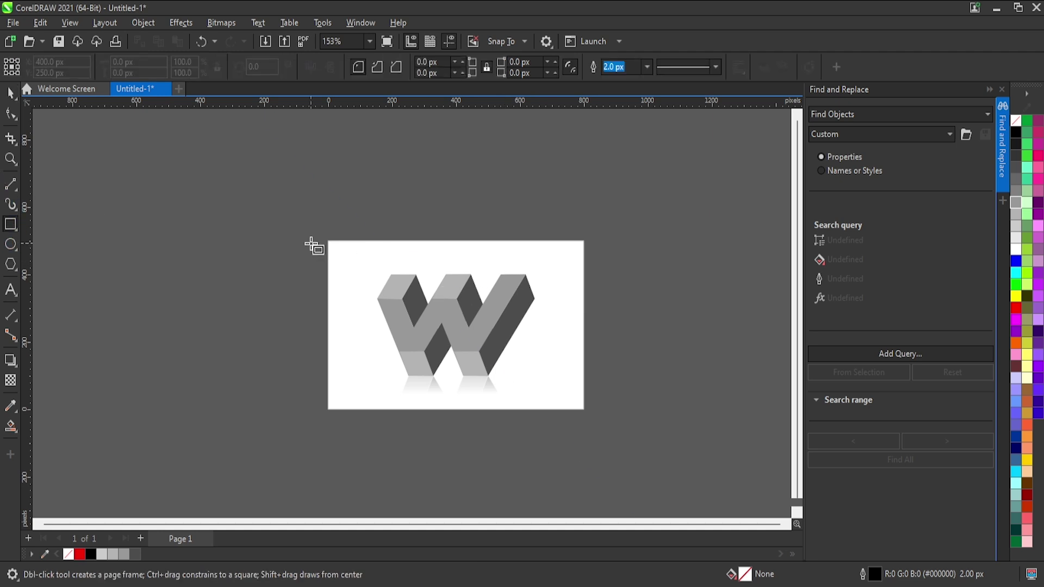
pyautogui.moveTo(326, 241)
pyautogui.mouseDown()
pyautogui.moveTo(612, 426)
pyautogui.moveTo(584, 408)
pyautogui.mouseUp()
pyautogui.click(11, 93)
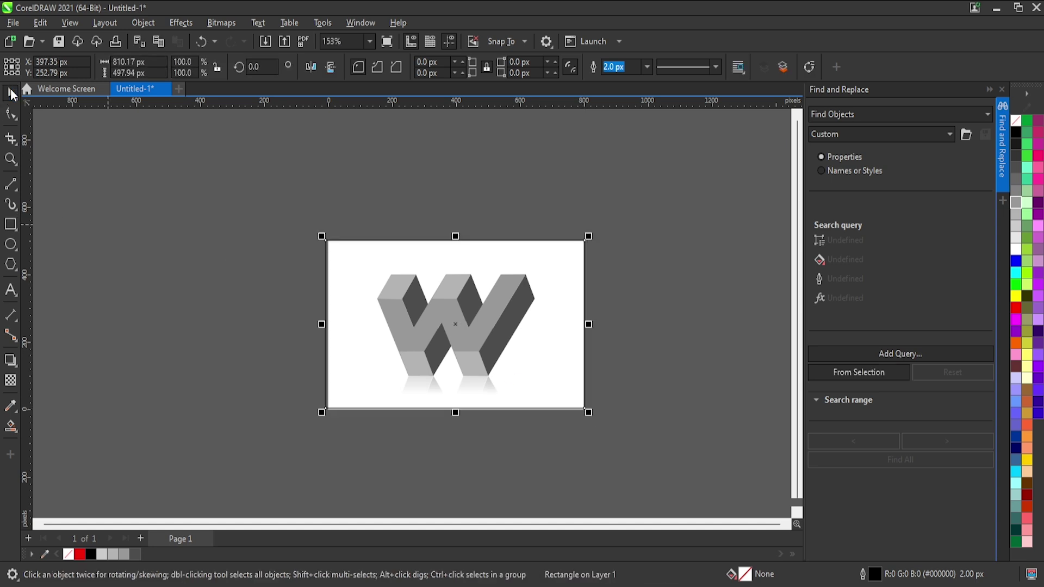
# Centre the background rectangle on the page, fill it with grey #808080 without an outline, and keep it behind the W.
pyautogui.press('p')
pyautogui.click(1016, 185)
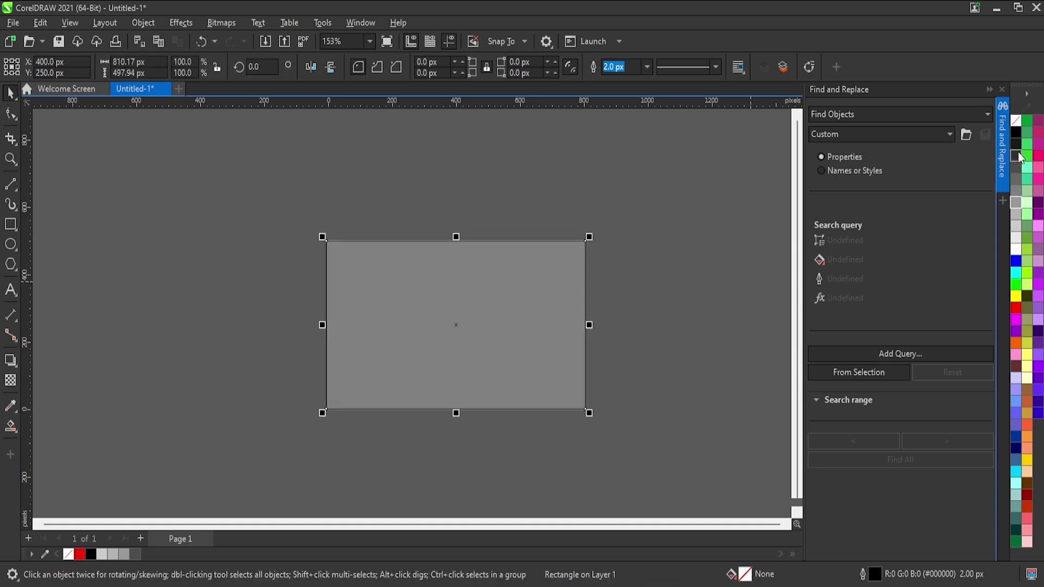
pyautogui.rightClick(1016, 120)
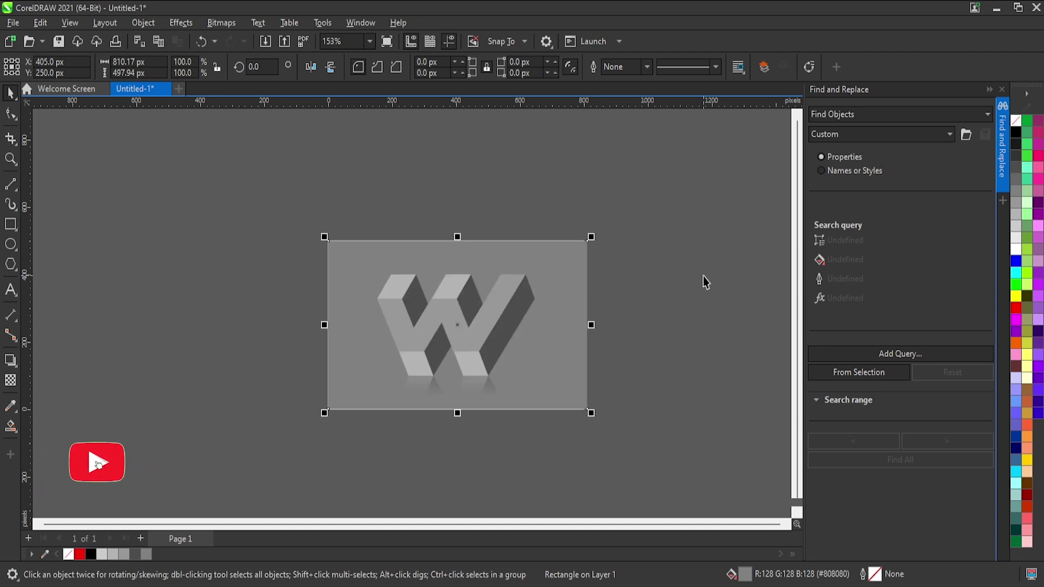
# Replace the background rectangle's solid fill with an elliptical fountain fill centred on the page.
pyautogui.click(10, 426)
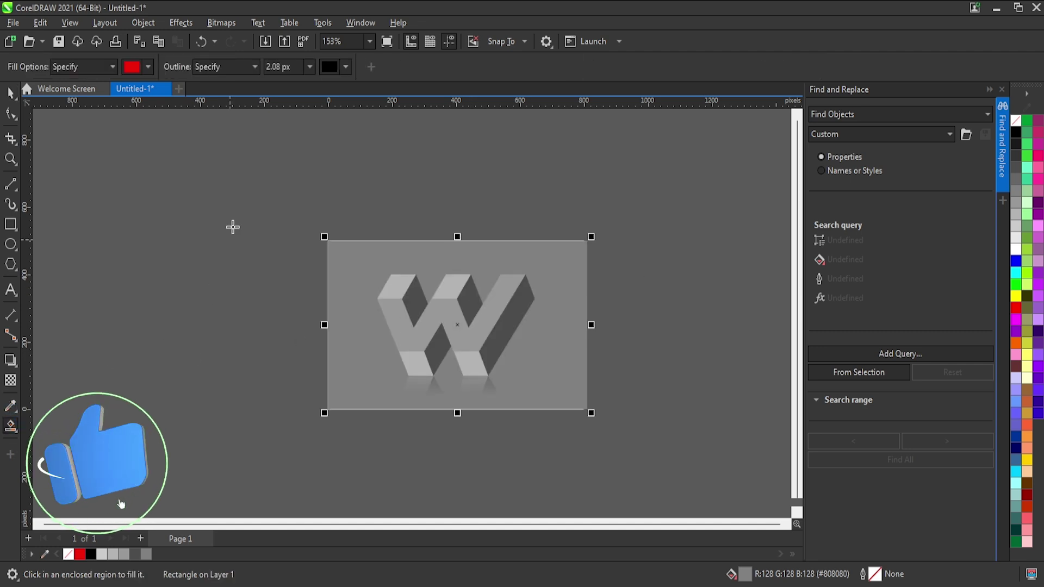
pyautogui.click(18, 432)
pyautogui.click(41, 426)
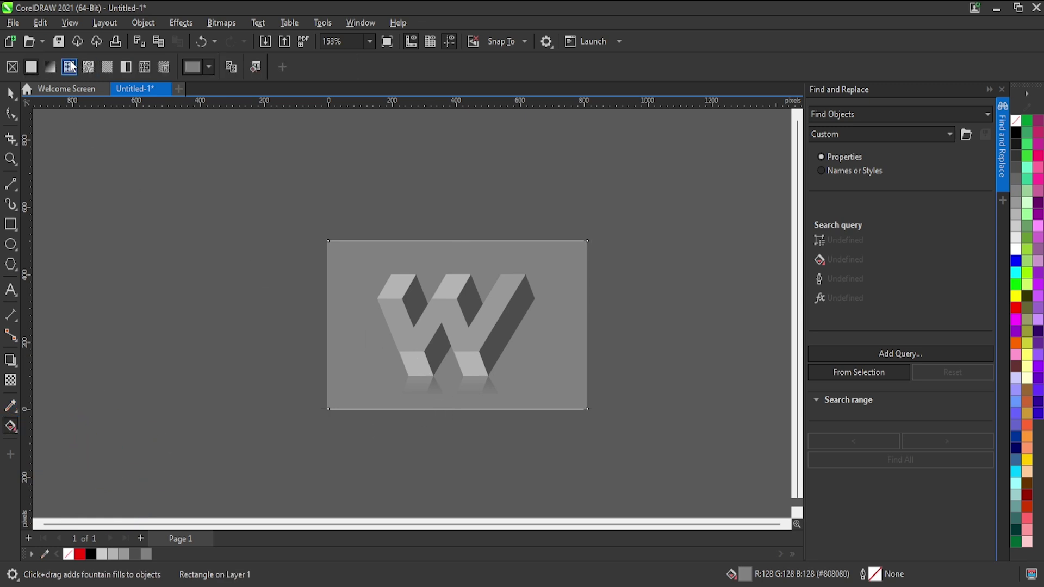
pyautogui.click(49, 66)
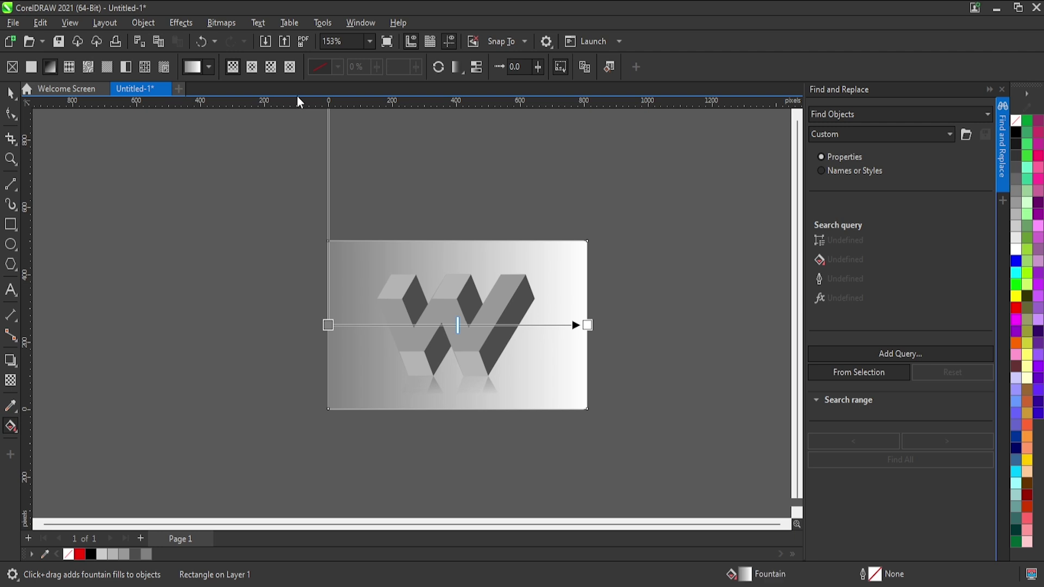
pyautogui.click(252, 68)
pyautogui.moveTo(459, 244); pyautogui.dragTo(460, 223)
# Set the outer colour of the background's elliptical fill to light grey, keeping the centre white.
pyautogui.click(586, 324)
pyautogui.click(1016, 239)
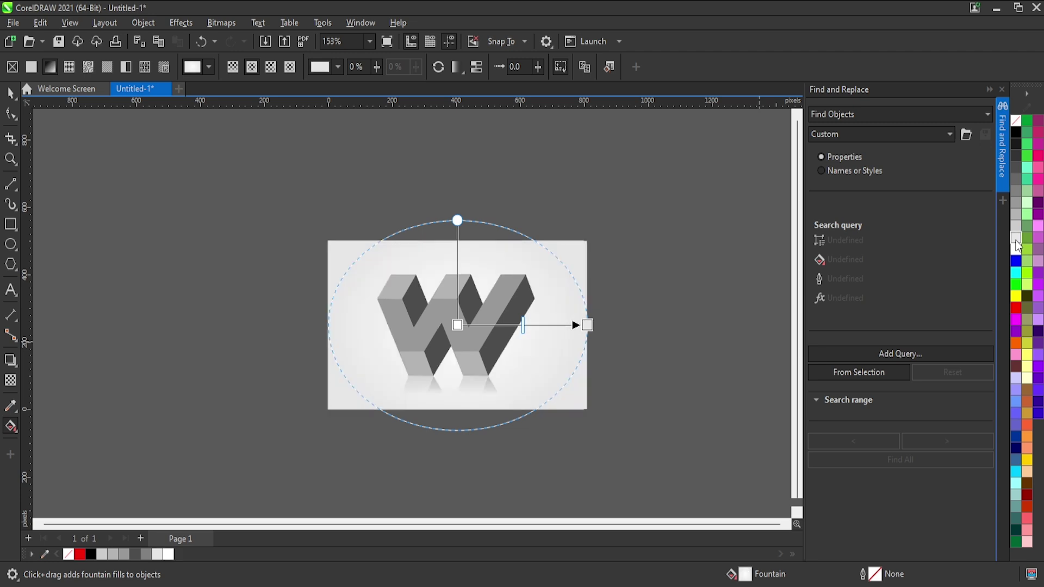
pyautogui.click(1016, 227)
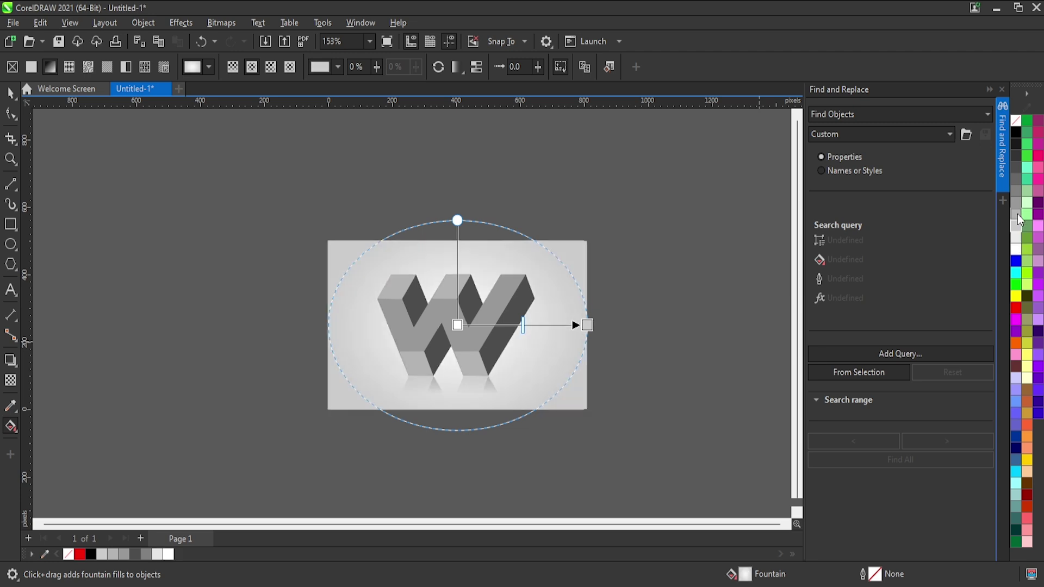
pyautogui.click(1017, 216)
pyautogui.scroll(1, 450, 335)
pyautogui.click(459, 322)
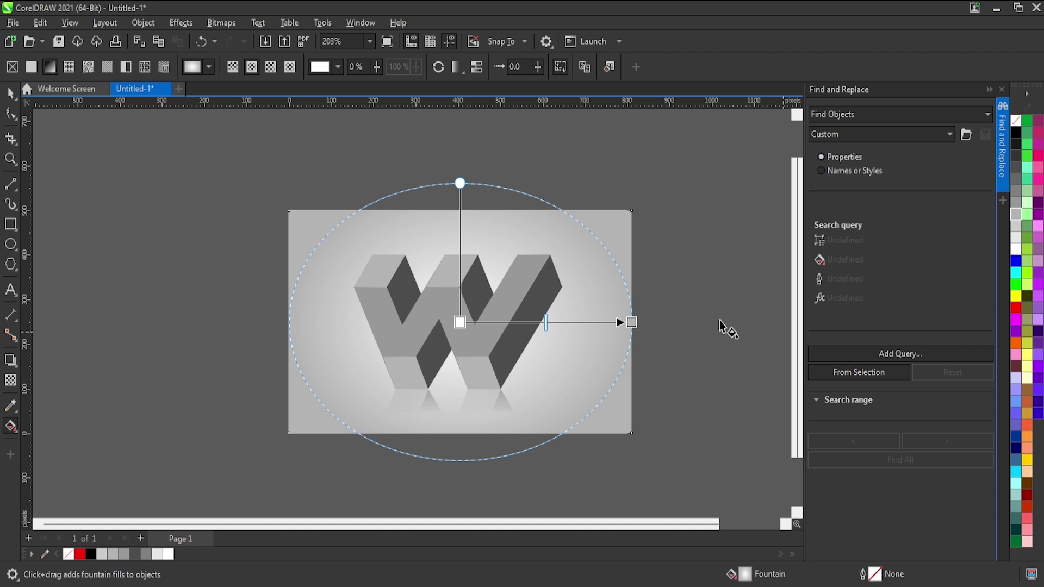
# Stretch the elliptical fill past the page edges, shift its midpoint outward, and set its outer colour to a darker grey.
pyautogui.moveTo(623, 323); pyautogui.dragTo(663, 323)
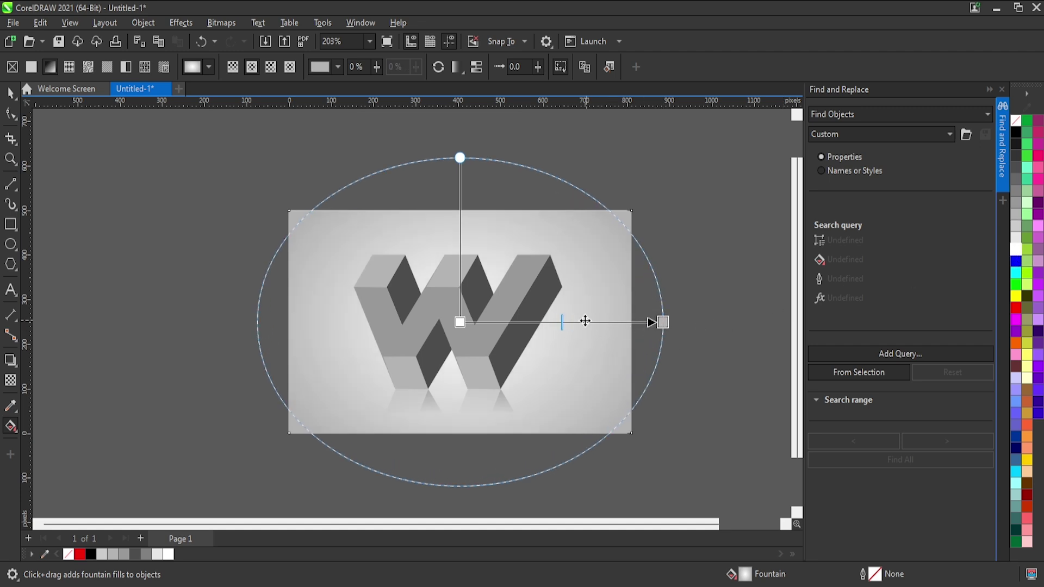
pyautogui.moveTo(569, 325); pyautogui.dragTo(607, 321)
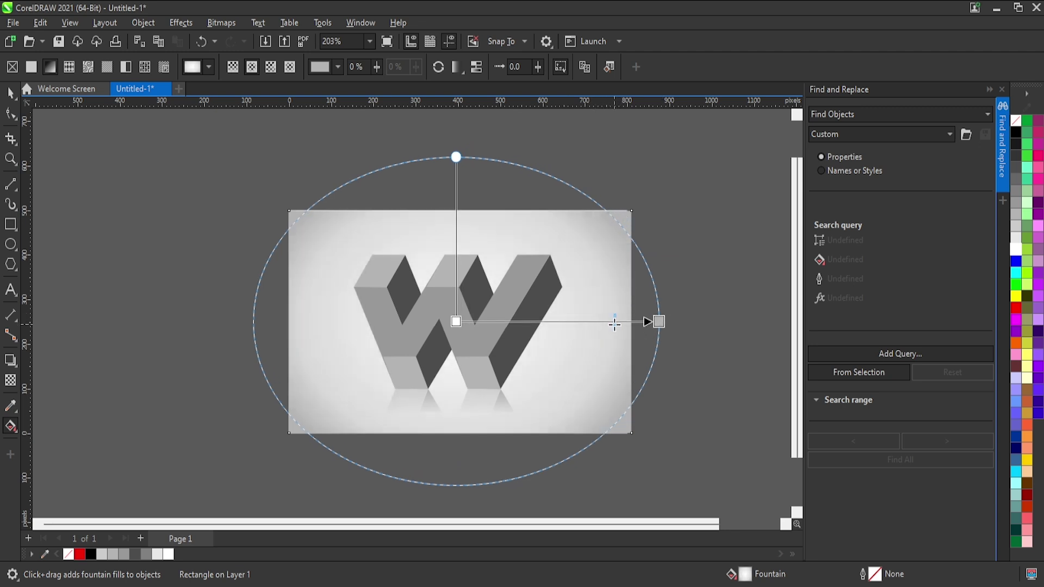
pyautogui.click(1016, 204)
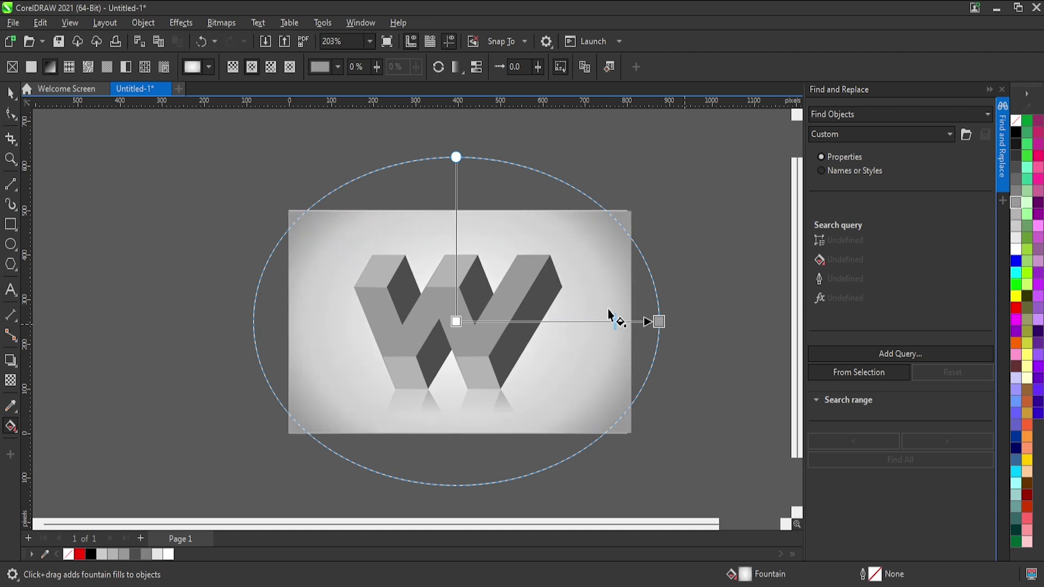
pyautogui.moveTo(618, 321)
pyautogui.mouseDown()
pyautogui.moveTo(629, 323)
pyautogui.moveTo(621, 332)
pyautogui.mouseUp()
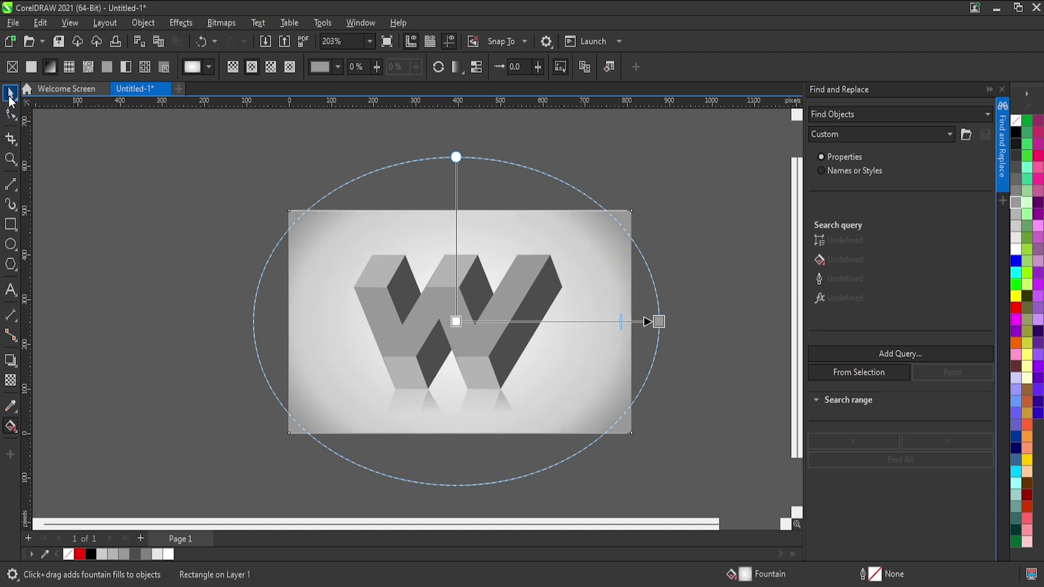
# Select the W together with its reflection and try to PowerClip them inside the background rectangle.
pyautogui.click(11, 98)
pyautogui.scroll(-3, 467, 353)
pyautogui.press('Escape')
pyautogui.click(475, 368)
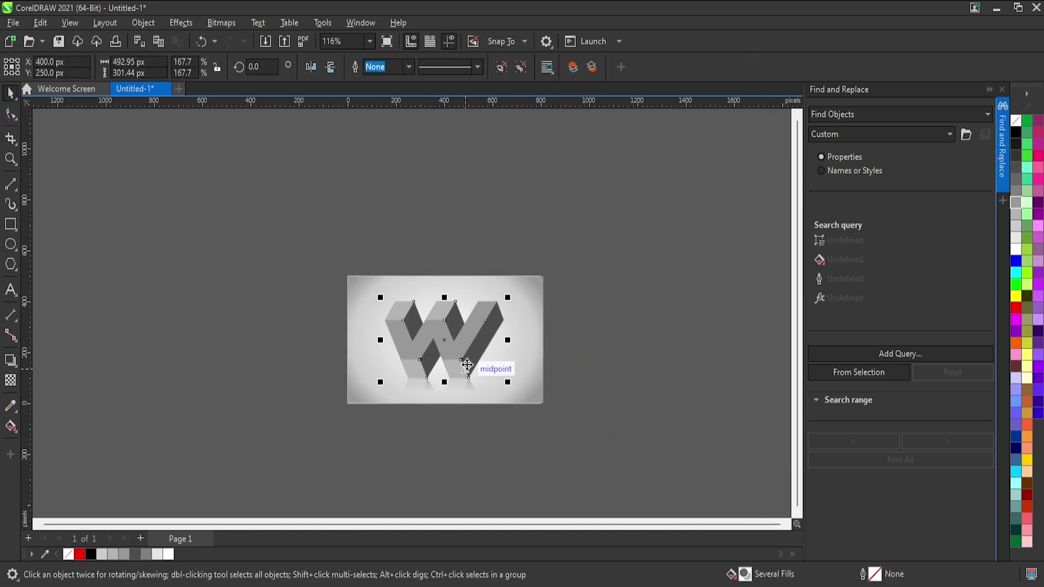
pyautogui.keyDown('shift'); pyautogui.click(464, 392); pyautogui.keyUp('shift')
pyautogui.click(360, 321)
pyautogui.click(434, 349)
pyautogui.moveTo(520, 252); pyautogui.dragTo(393, 455)
pyautogui.moveTo(463, 328); pyautogui.dragTo(541, 333)
pyautogui.hotkey('ctrl', 'z')
pyautogui.hotkey('alt', 'j')
pyautogui.press('w')
pyautogui.press('p')
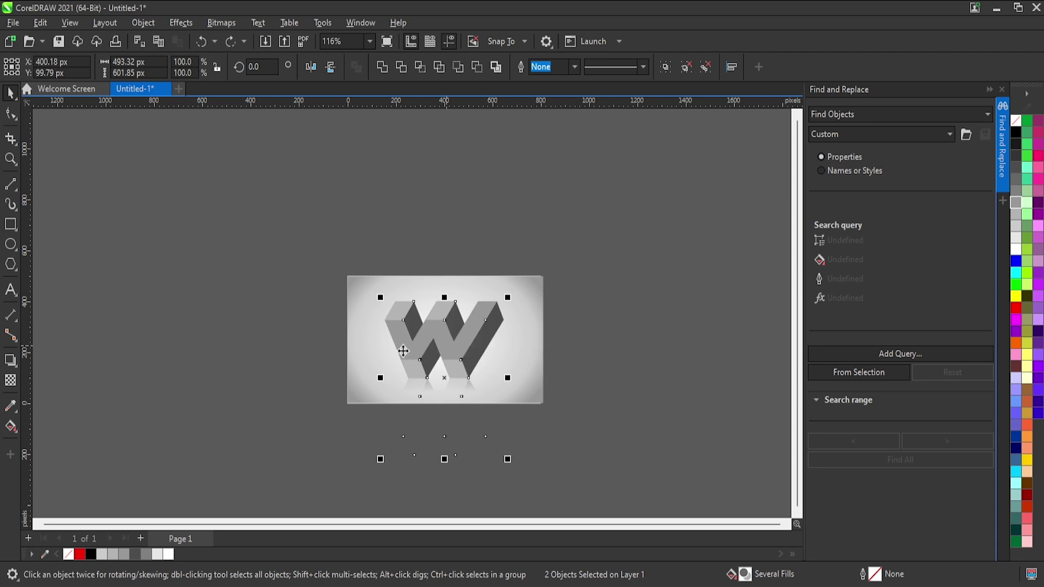
pyautogui.click(353, 332)
pyautogui.click(615, 250)
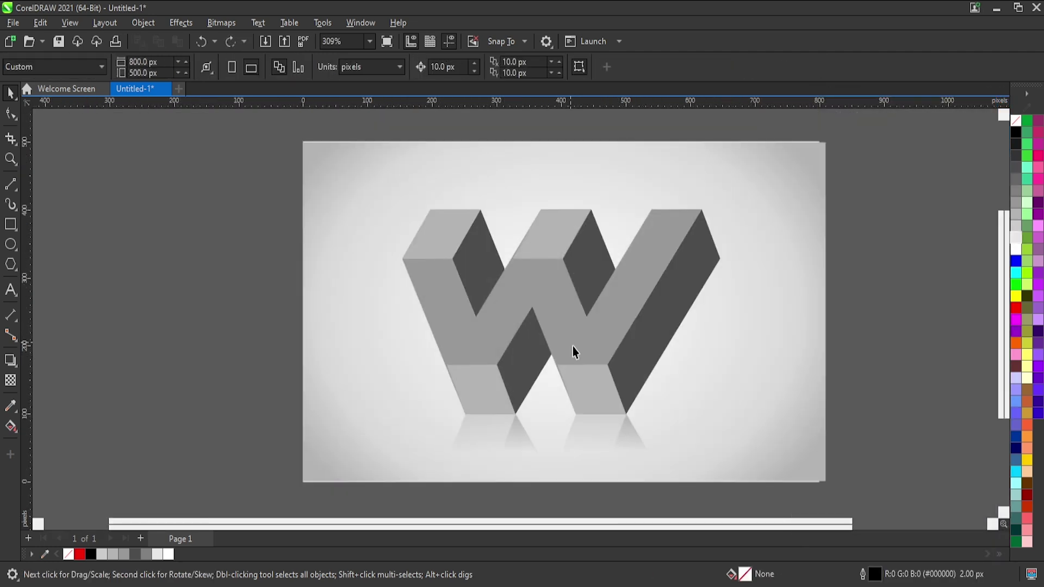
# Ungroup the upright W into its separate pieces.
pyautogui.click(573, 348)
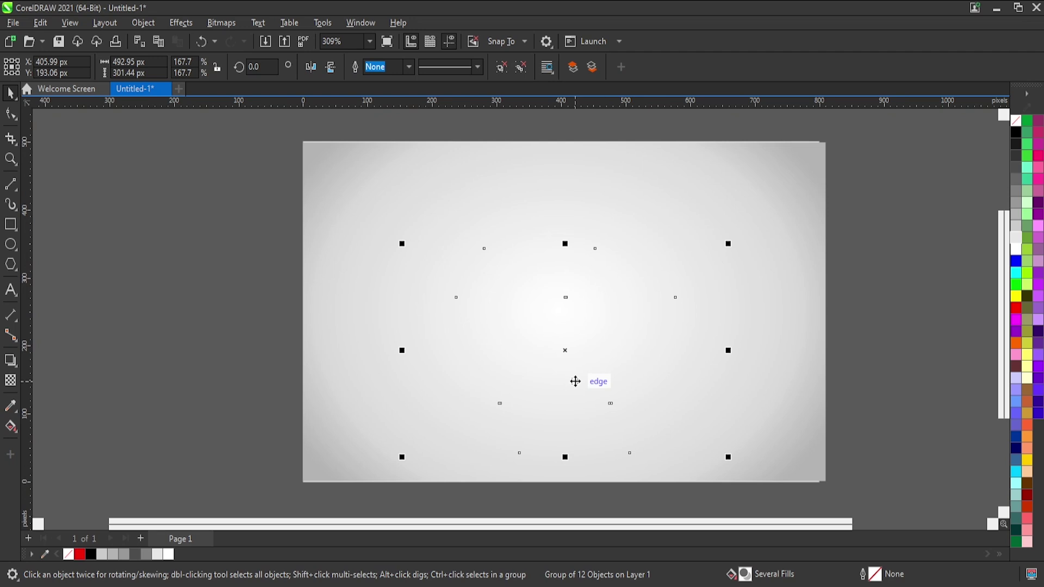
pyautogui.hotkey('ctrl', 'u')
pyautogui.click(921, 285)
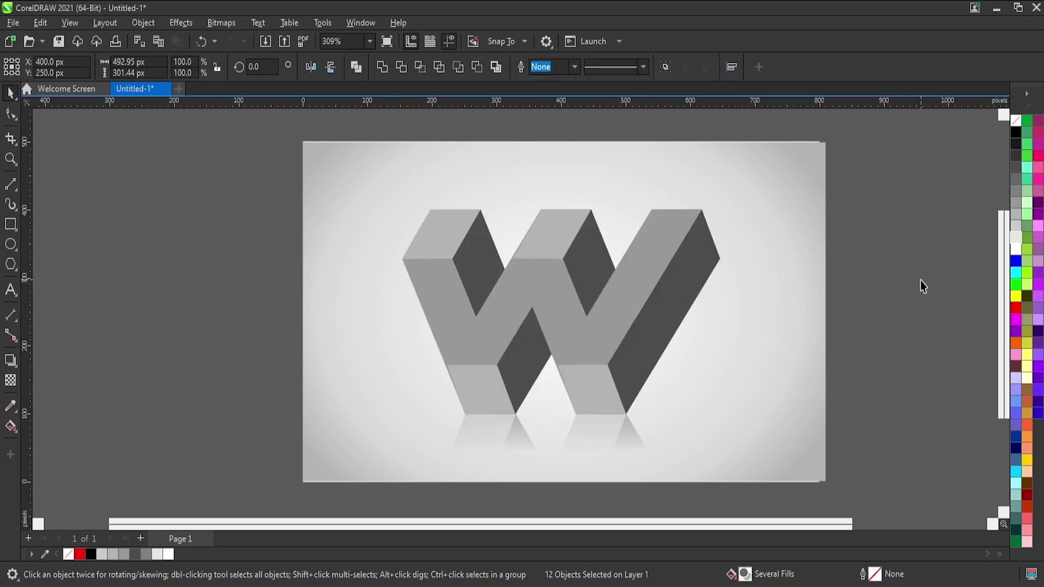
pyautogui.scroll(1, 612, 280)
pyautogui.click(606, 335)
pyautogui.moveTo(525, 366); pyautogui.dragTo(652, 389)
pyautogui.hotkey('ctrl', 'z')
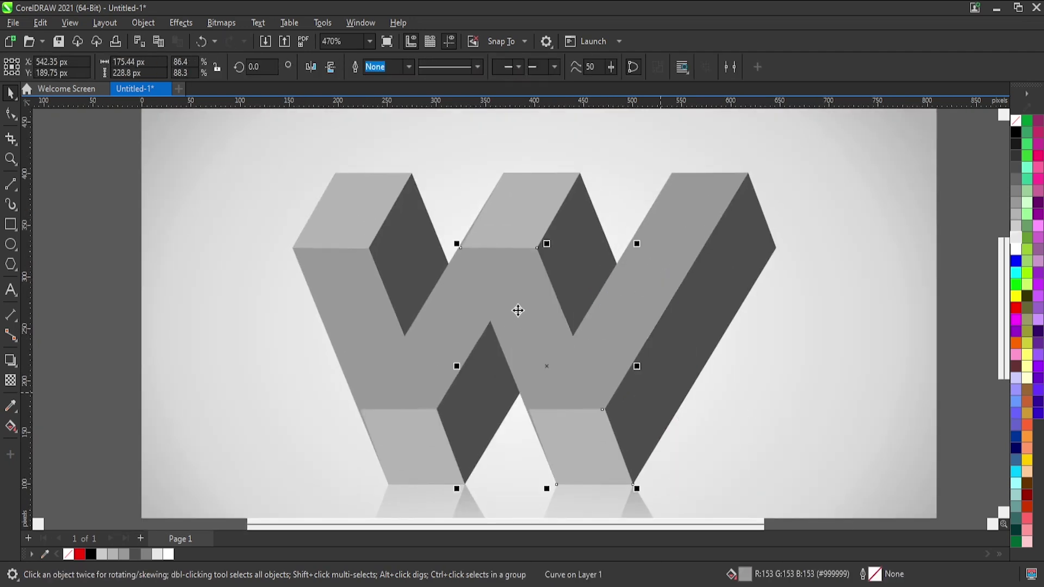
# Fill the front face of the first rising diagonal bar of the W with light grey.
pyautogui.click(390, 348)
pyautogui.click(411, 360)
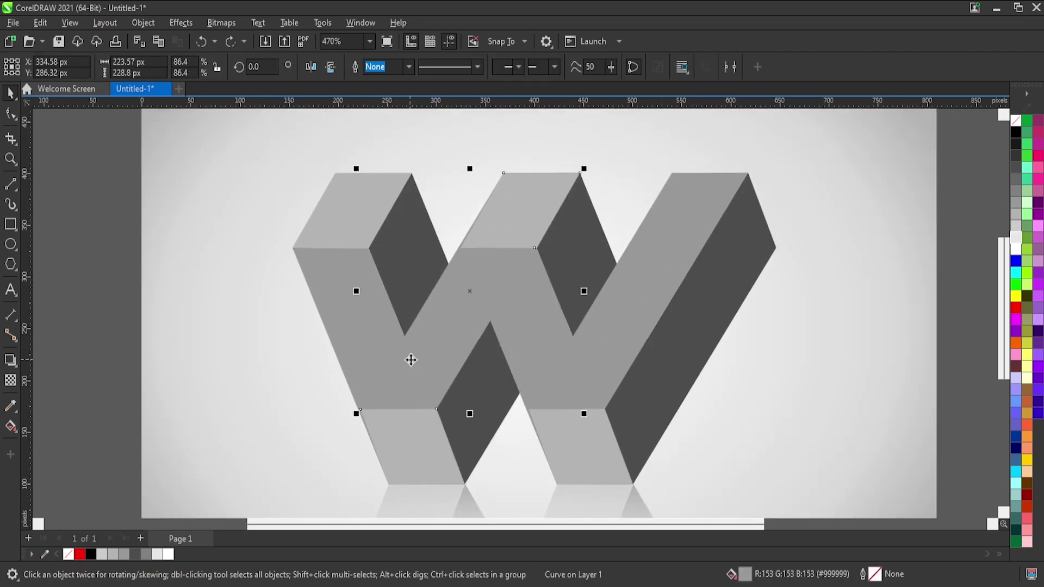
pyautogui.click(1018, 240)
pyautogui.click(1018, 226)
pyautogui.click(1018, 203)
pyautogui.click(1018, 225)
# Fill the front face of the W's last rising diagonal bar with the same light grey.
pyautogui.click(423, 460)
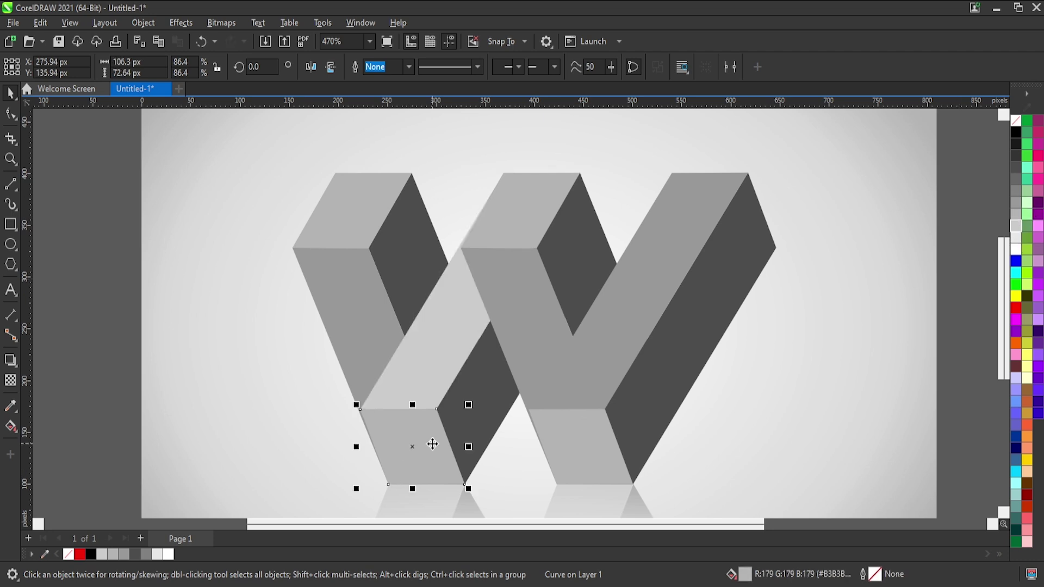
pyautogui.click(618, 315)
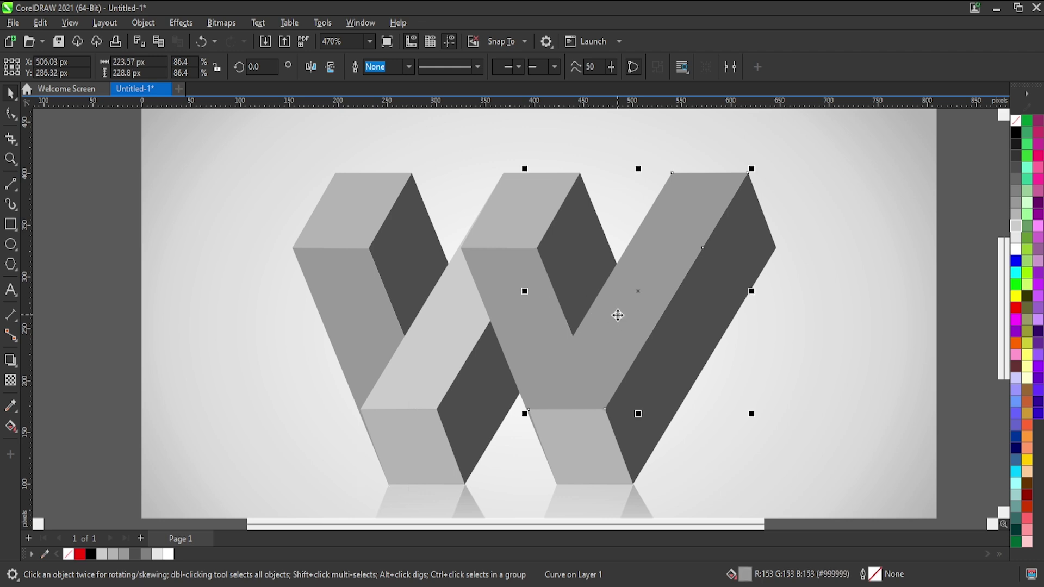
pyautogui.click(1016, 226)
pyautogui.click(956, 263)
# Select all pieces of the upright W and group them again.
pyautogui.scroll(-5, 642, 309)
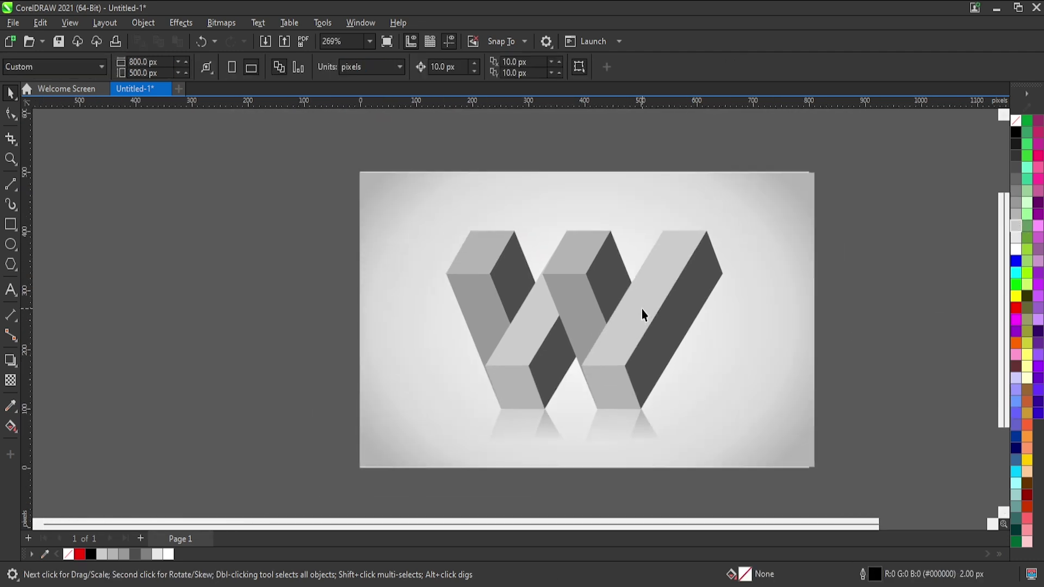
pyautogui.moveTo(757, 234); pyautogui.dragTo(448, 485)
pyautogui.hotkey('ctrl', 'g')
pyautogui.scroll(3, 641, 296)
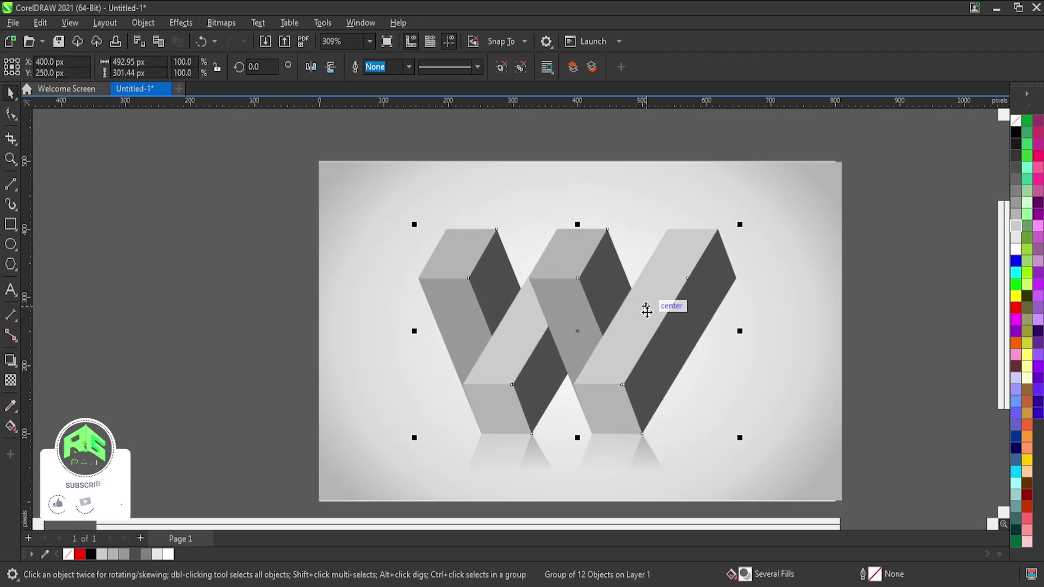
# Select the W with its reflection and PowerClip them inside the background rectangle, showing the whole page.
pyautogui.click(824, 280)
pyautogui.scroll(-1, 824, 279)
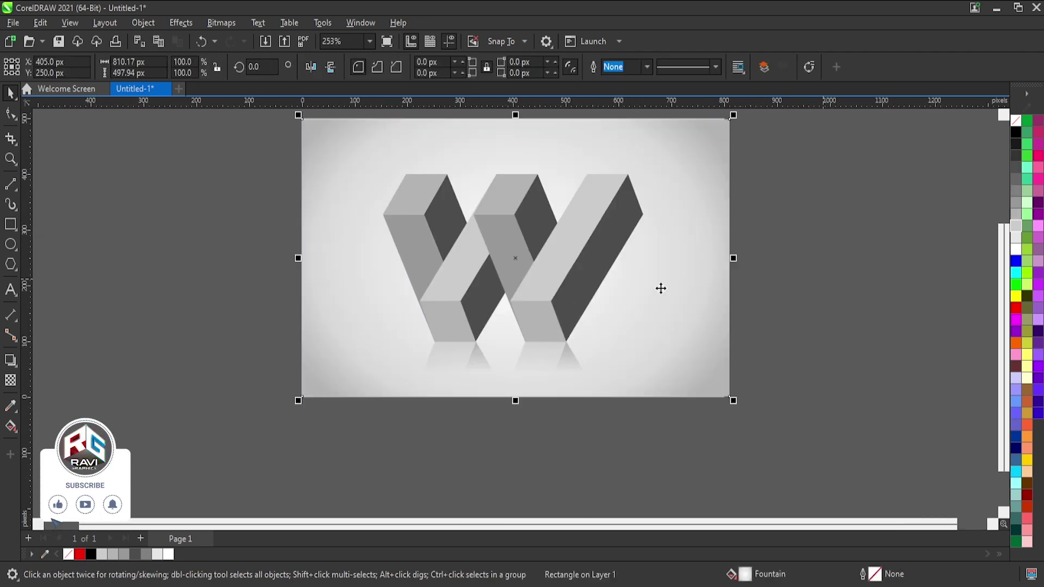
pyautogui.moveTo(717, 117); pyautogui.dragTo(315, 516)
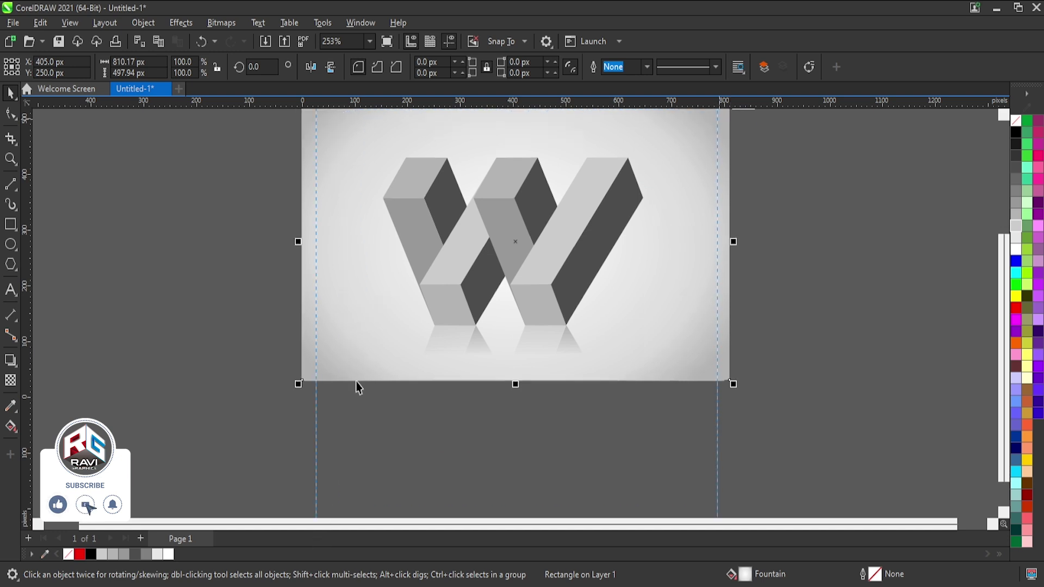
pyautogui.click(333, 220)
pyautogui.moveTo(706, 121); pyautogui.dragTo(373, 506)
pyautogui.hotkey('ctrl', '1')
pyautogui.click(339, 210)
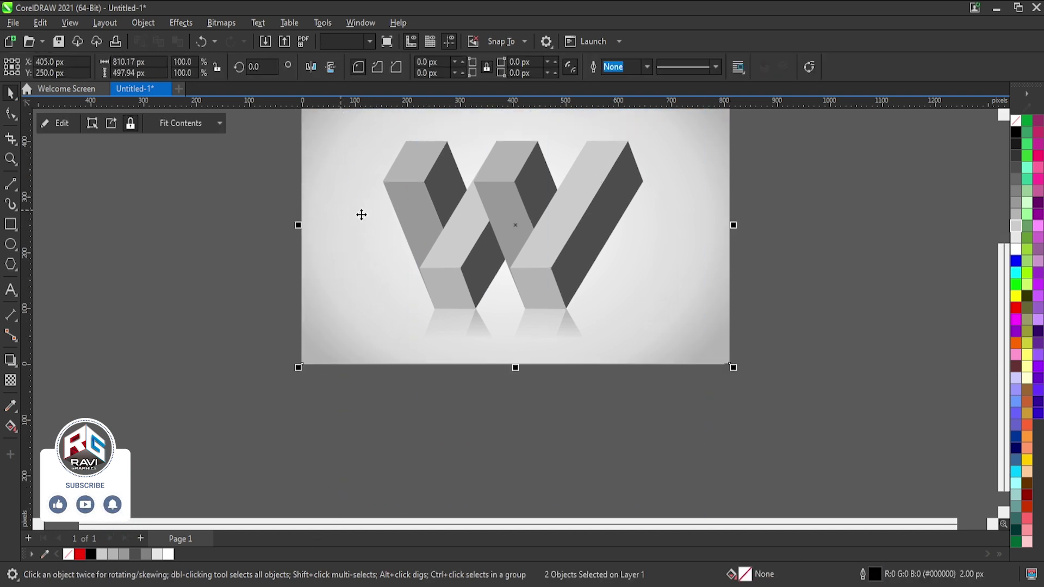
pyautogui.hotkey('shift', 'F4')
pyautogui.click(913, 288)
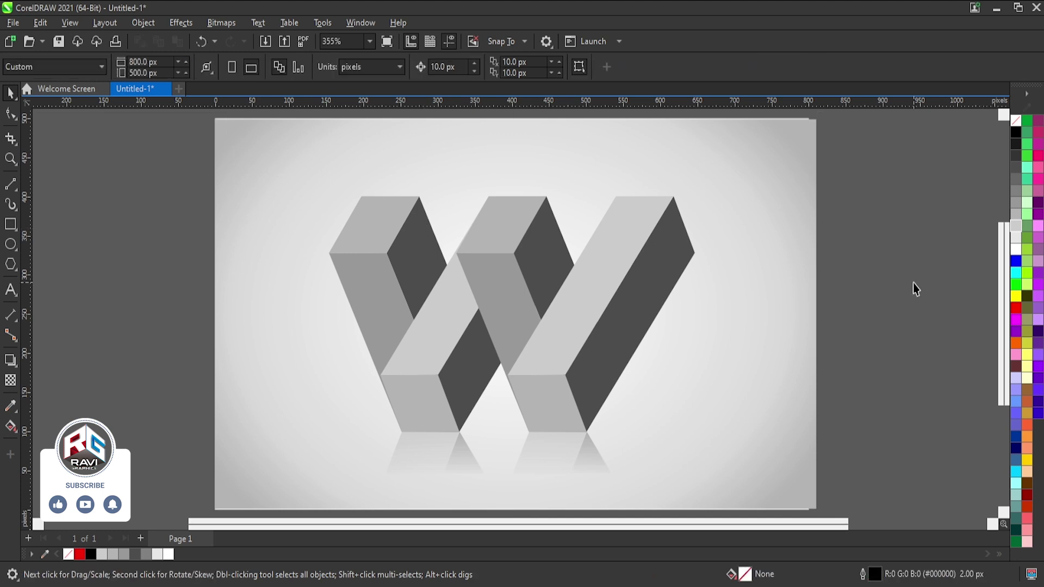